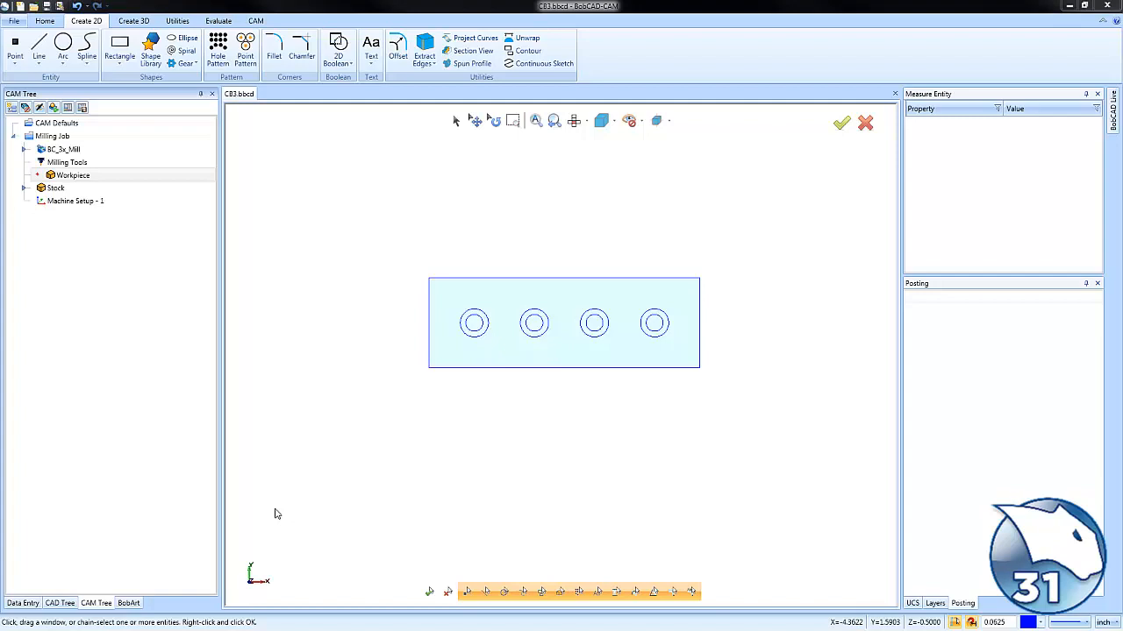
# - Add a Mill Counterbore Hole feature to Machine Setup - 1, using the leftmost hole's inner circle as its geometry
pyautogui.rightClick(98, 204)
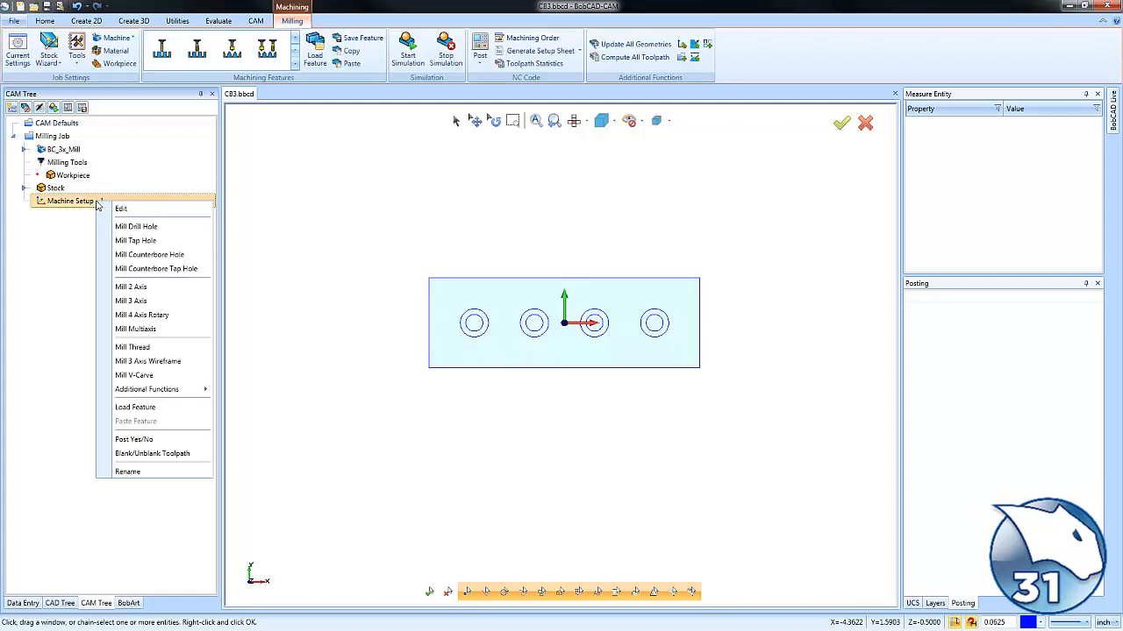
pyautogui.click(190, 255)
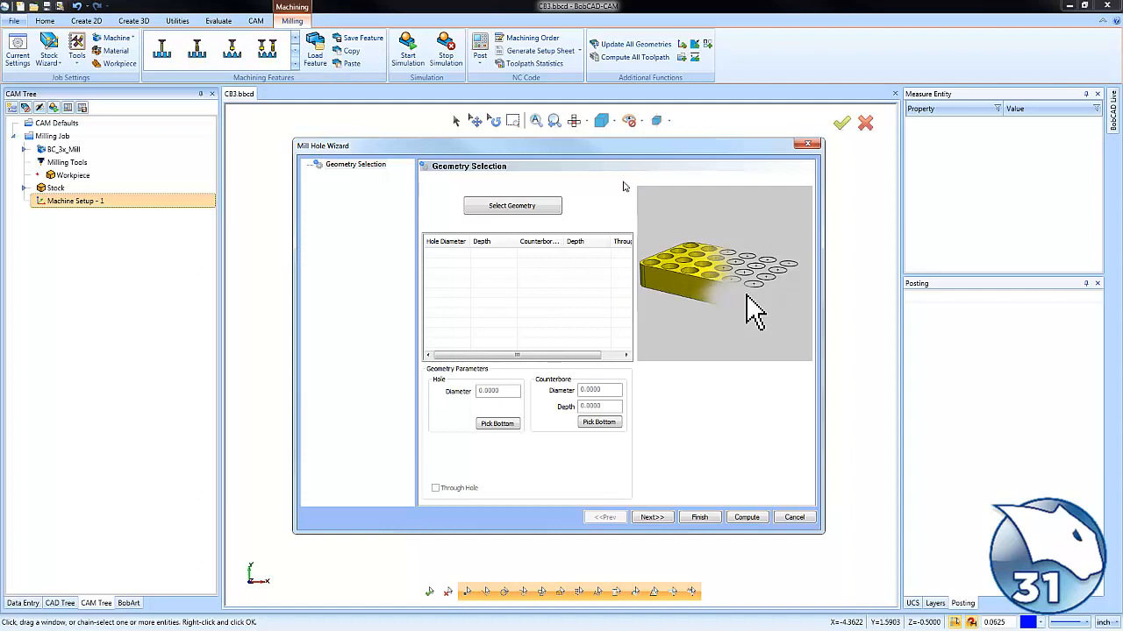
pyautogui.click(522, 207)
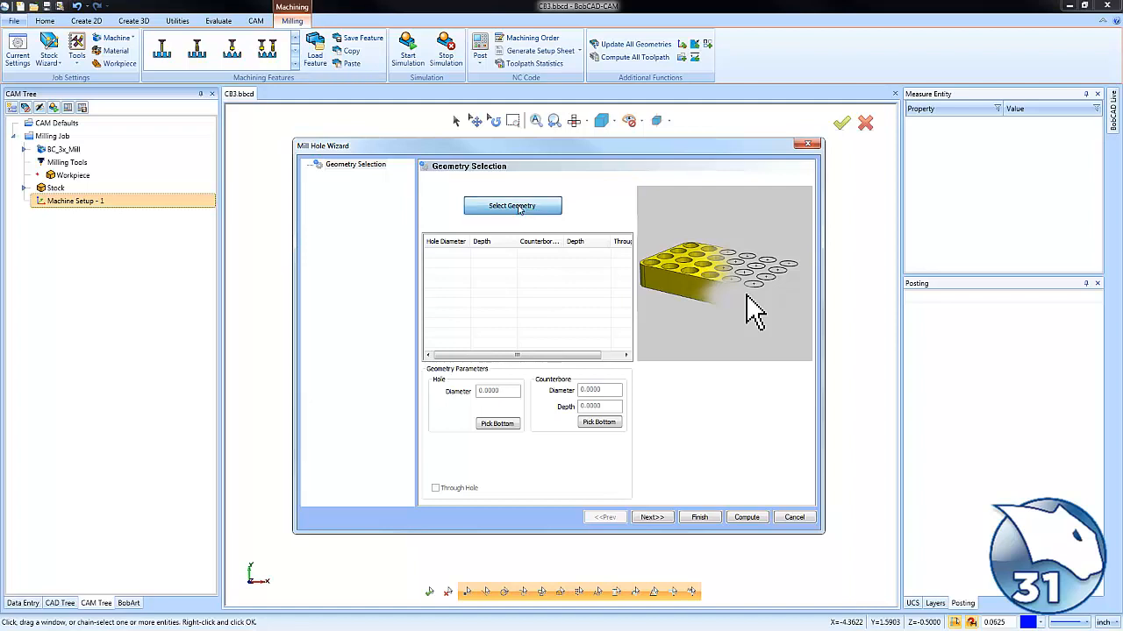
pyautogui.scroll(2, 506, 346)
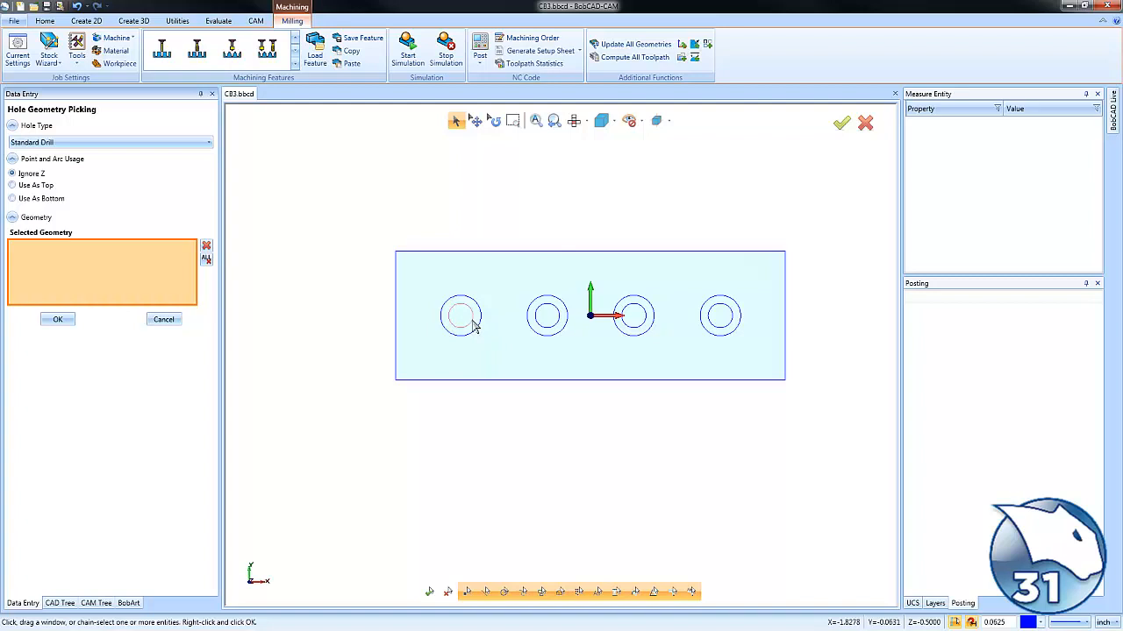
pyautogui.click(473, 326)
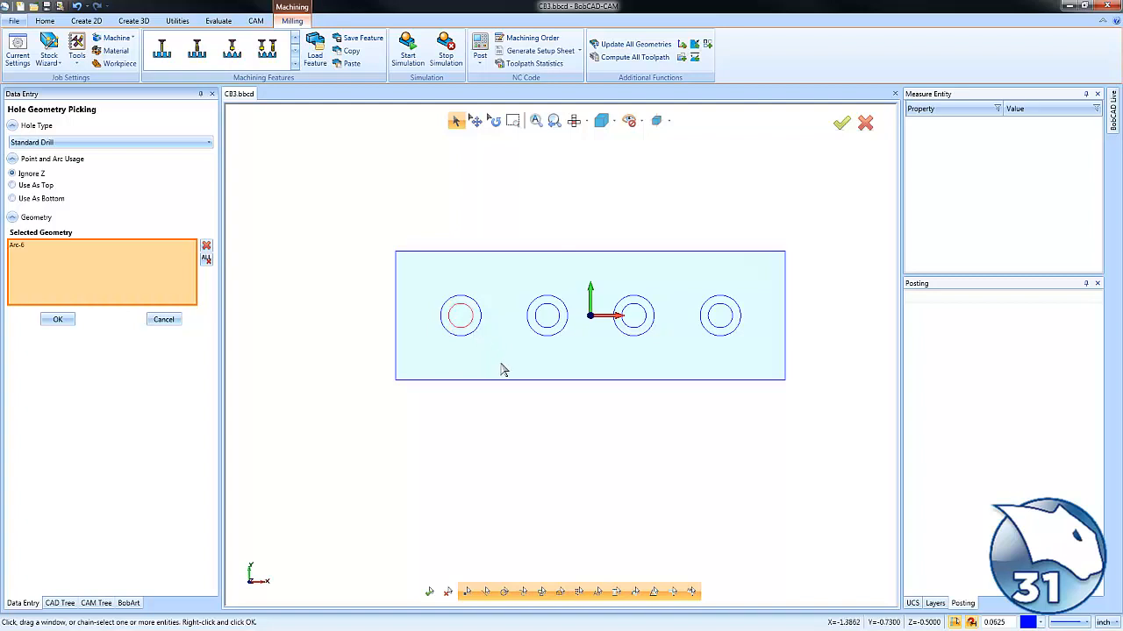
pyautogui.click(56, 321)
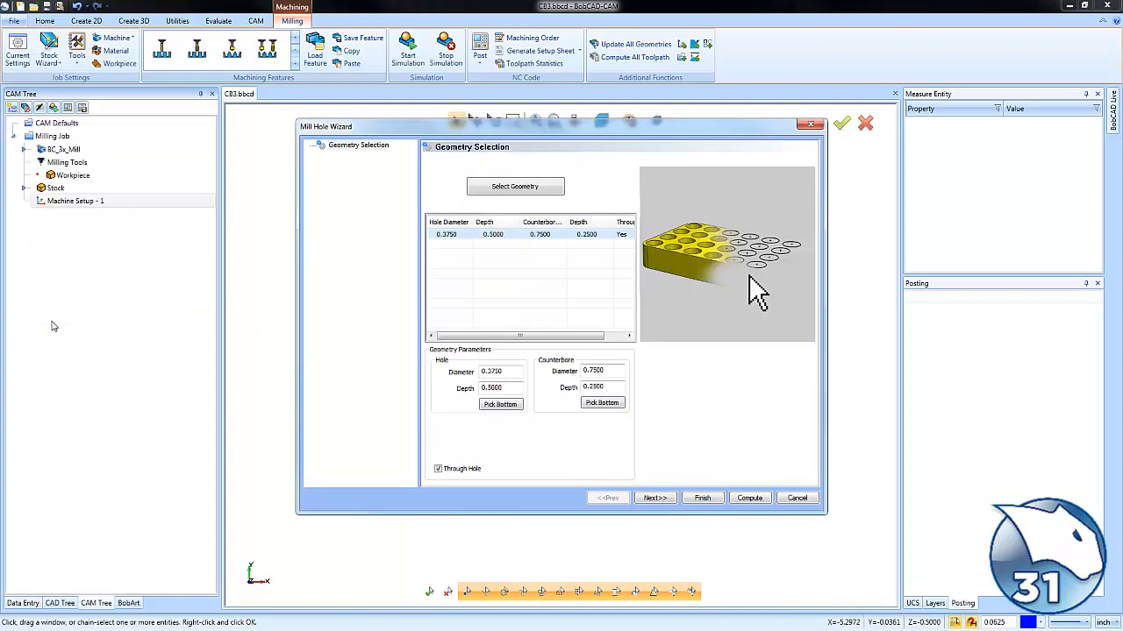
# - Set the hole depth to 1, the counterbore diameter to .625 and the counterbore depth to .375, and accept the geometry
pyautogui.doubleClick(502, 371)
pyautogui.press('Tab')
pyautogui.moveTo(513, 371); pyautogui.dragTo(492, 387)
pyautogui.hotkey('ctrl', 'a')
pyautogui.write('1')
pyautogui.click(619, 371)
pyautogui.moveTo(619, 371); pyautogui.dragTo(524, 378)
pyautogui.write('.625')
pyautogui.press('Tab')
pyautogui.press('Tab')
pyautogui.write('.375')
pyautogui.press('Tab')
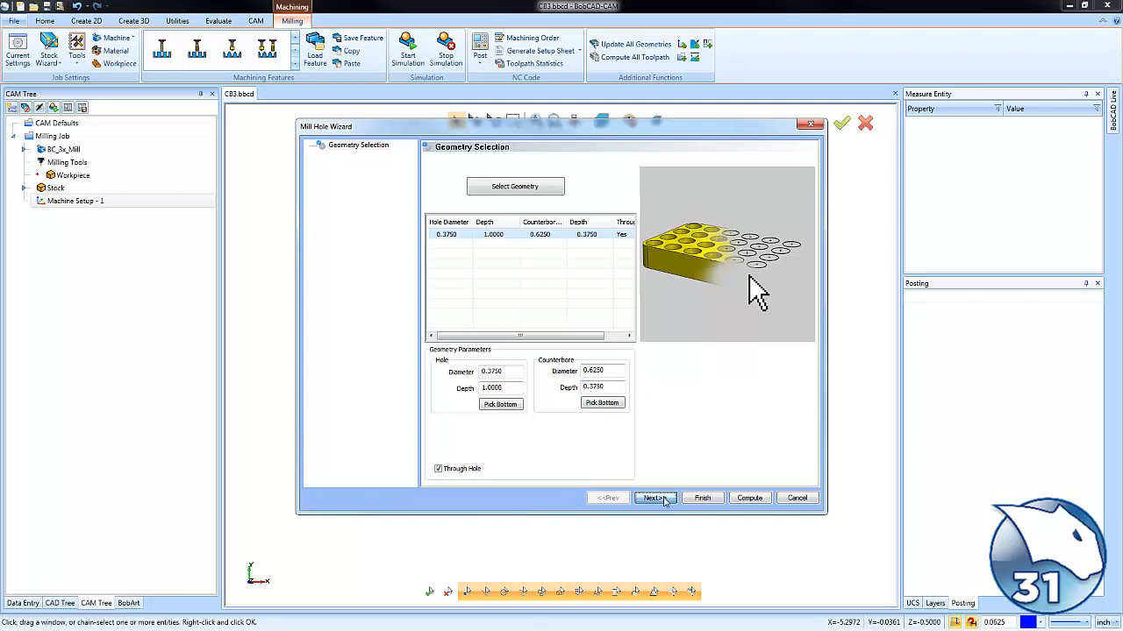
pyautogui.click(664, 498)
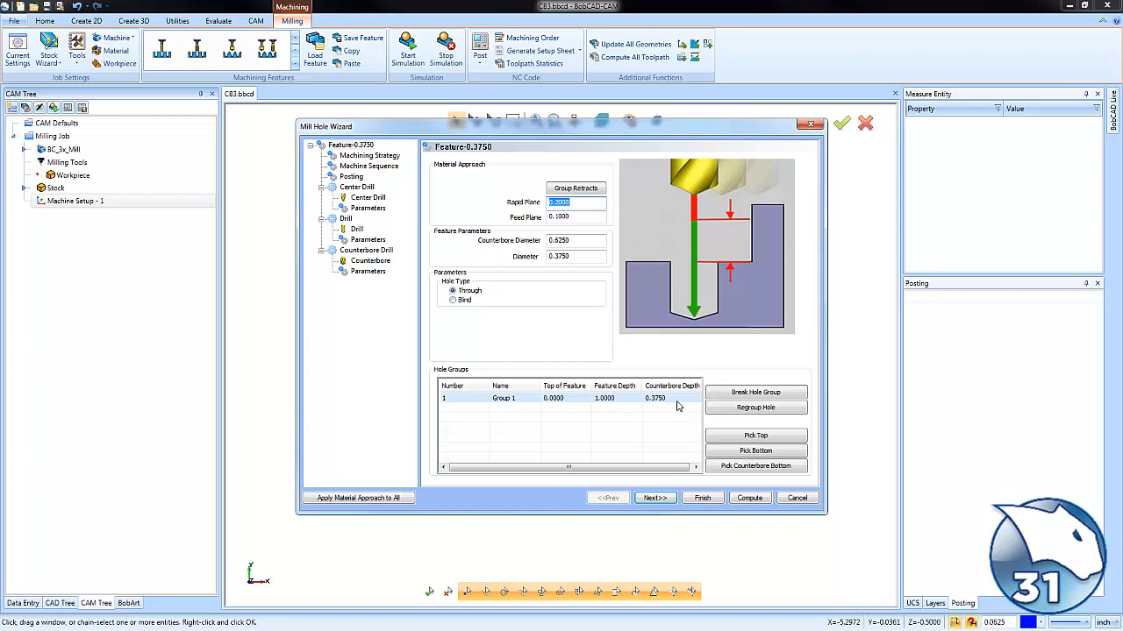
# - Examine the machining strategy's operations, the drill and counterbore tools, and their parameters
pyautogui.click(370, 155)
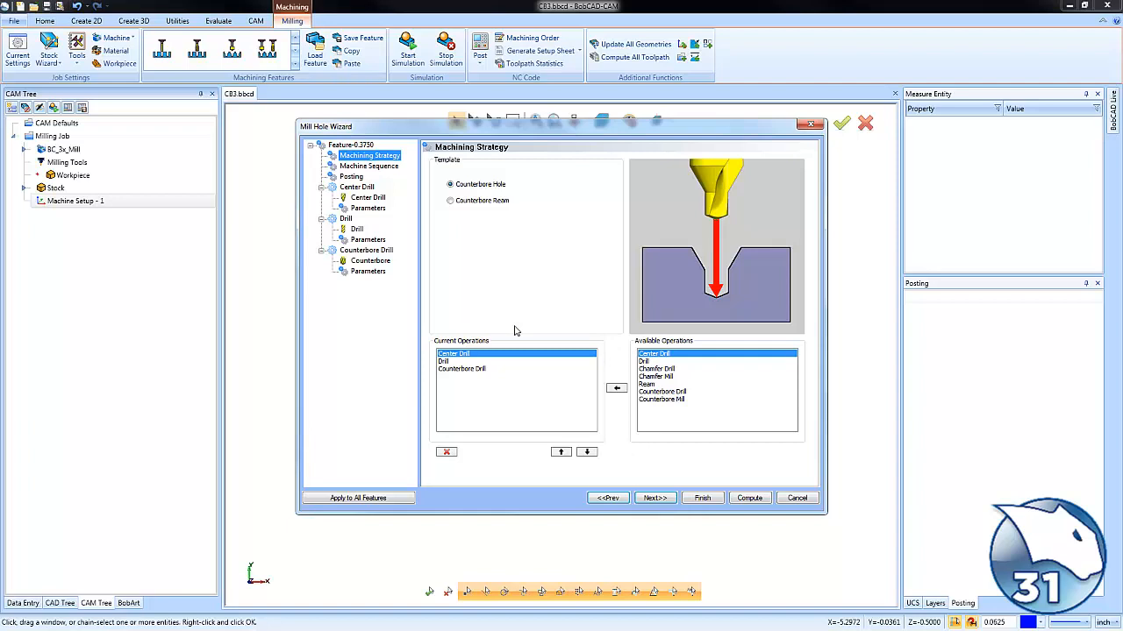
pyautogui.click(465, 356)
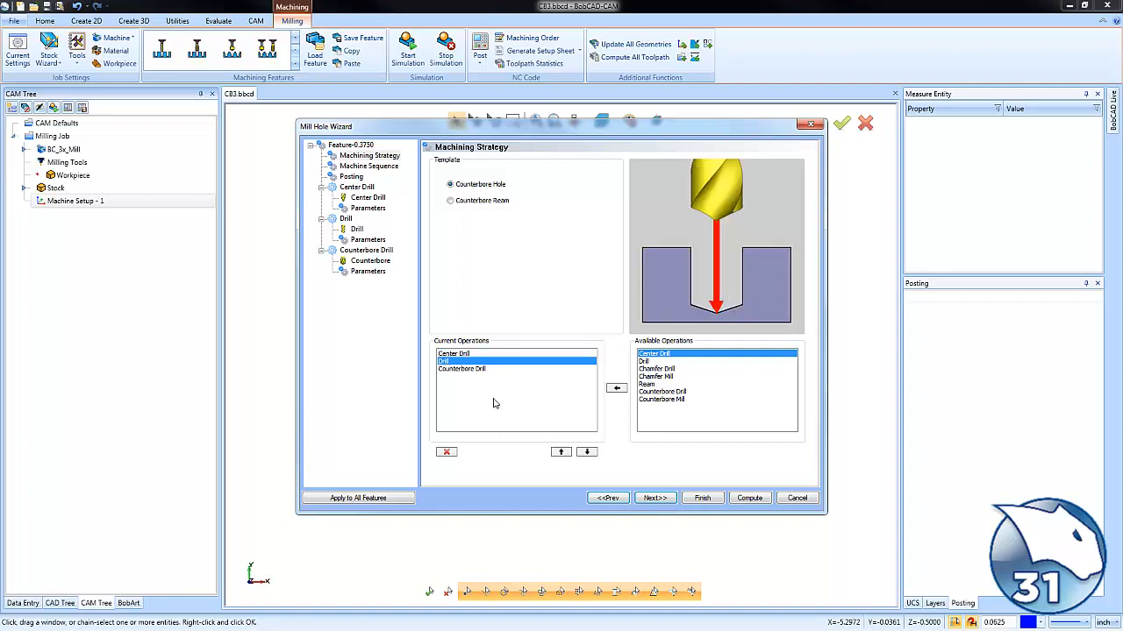
pyautogui.click(448, 362)
pyautogui.click(481, 369)
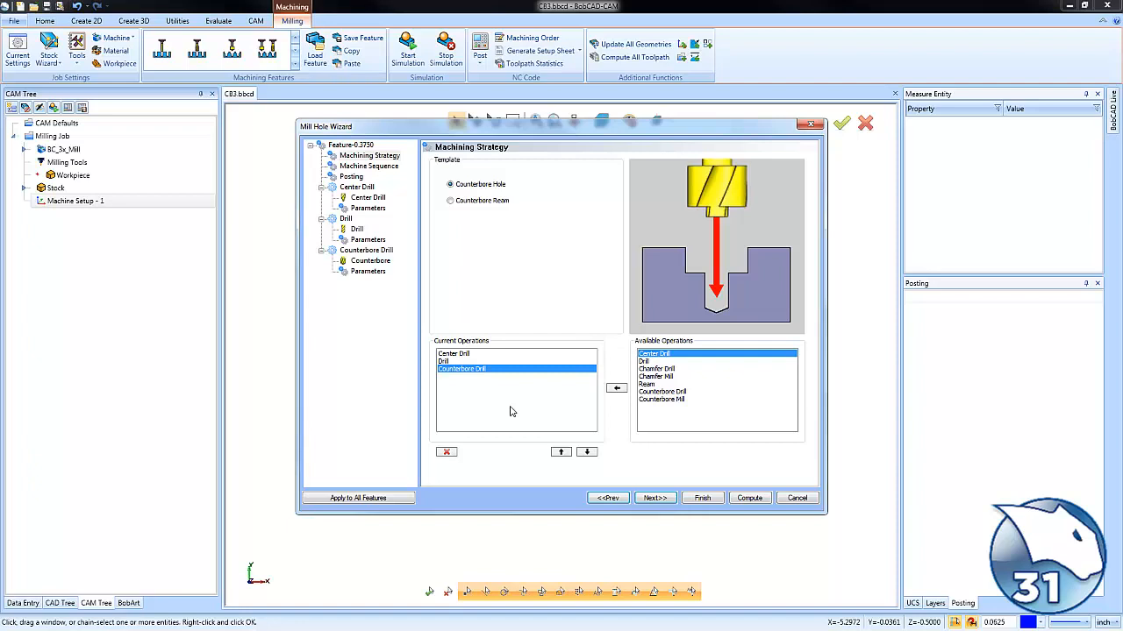
pyautogui.click(356, 229)
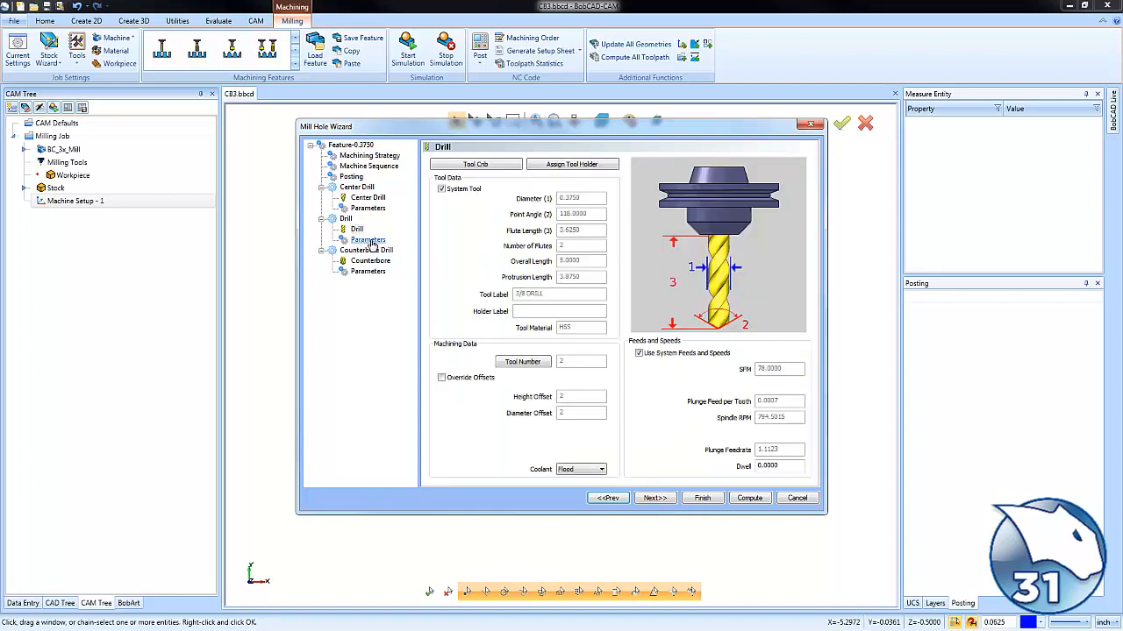
pyautogui.click(368, 240)
pyautogui.click(370, 260)
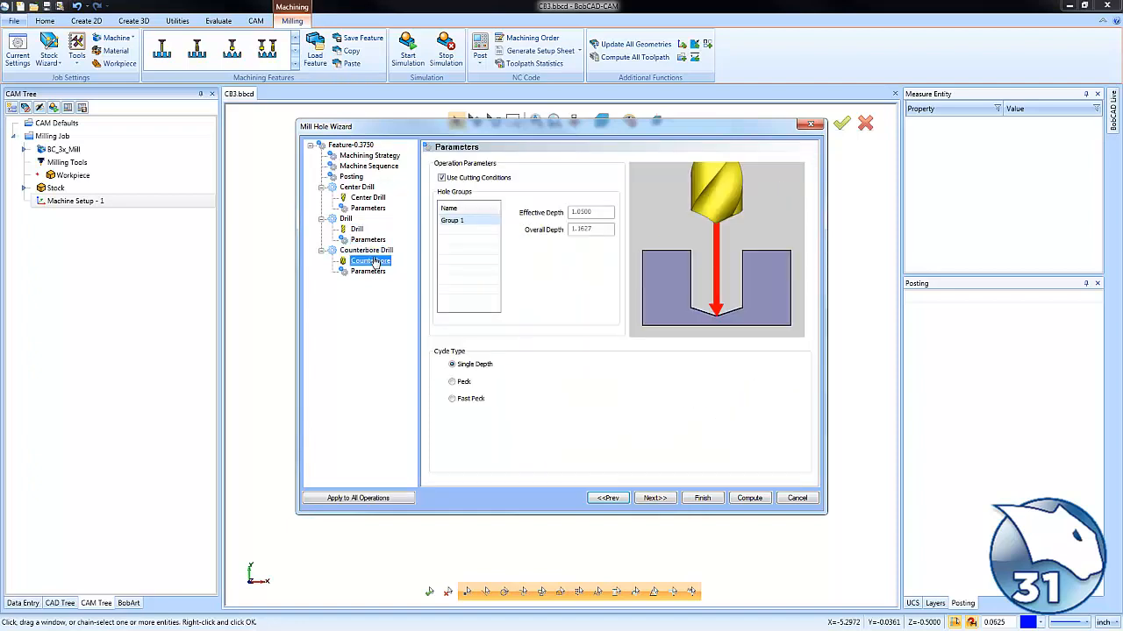
pyautogui.click(368, 272)
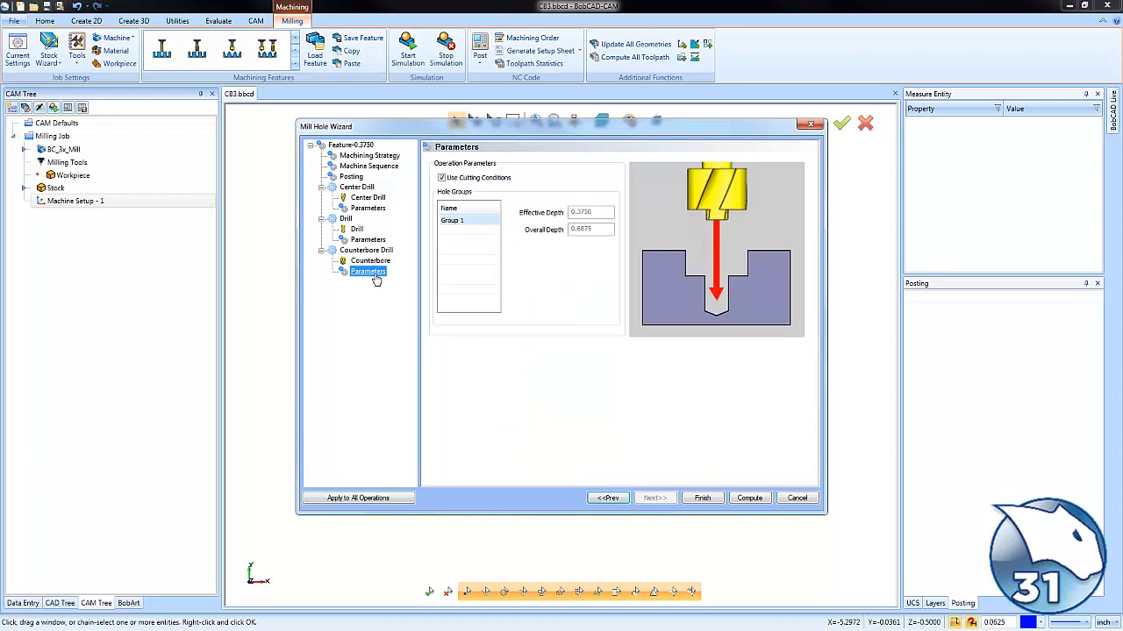
# - Compute the counterbore feature's toolpath and inspect its Center Drill and Drill operations on the part
pyautogui.click(748, 501)
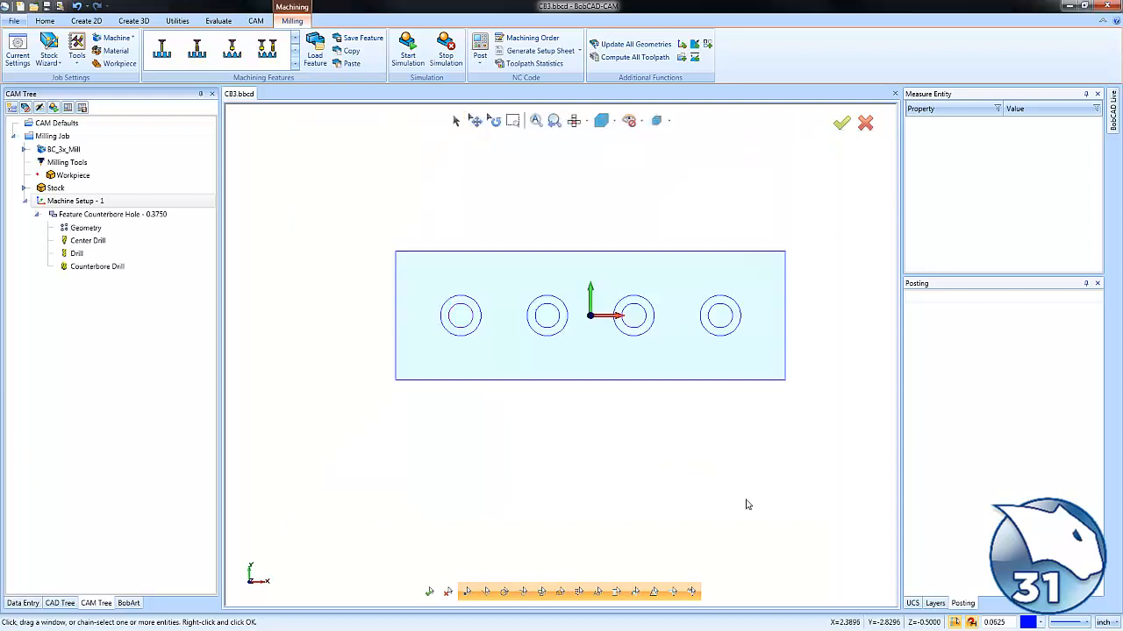
pyautogui.click(87, 241)
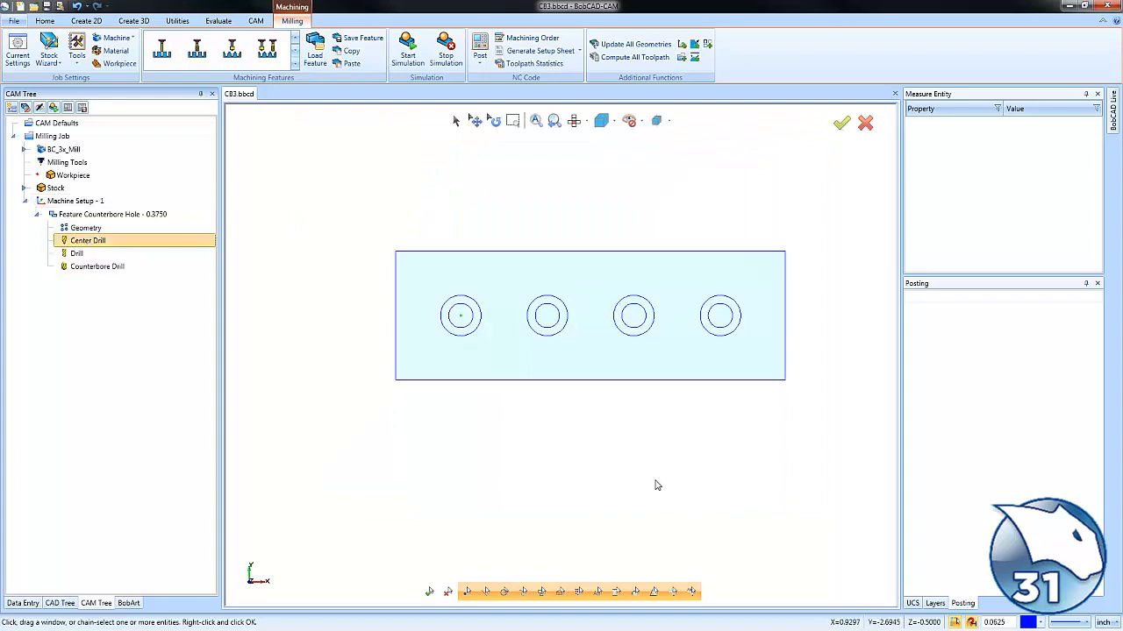
pyautogui.moveTo(657, 486); pyautogui.dragTo(684, 414, button='middle')
pyautogui.click(77, 255)
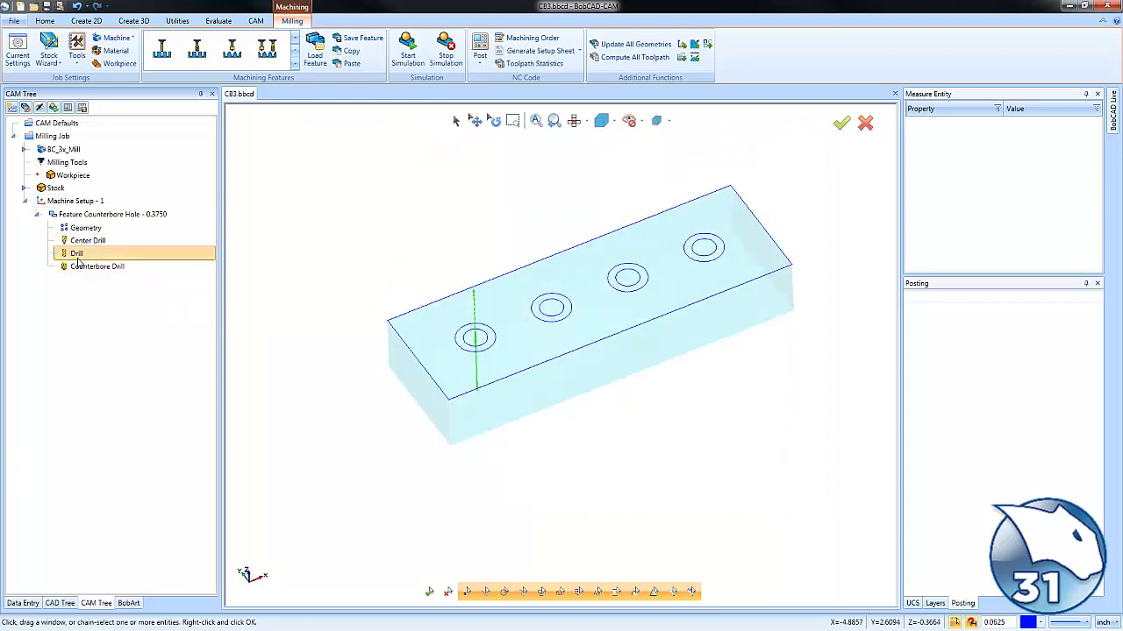
# - Backplot the Counterbore Drill operation step by step through its toolpath, and close the backplot
pyautogui.click(94, 267)
pyautogui.rightClick(95, 268)
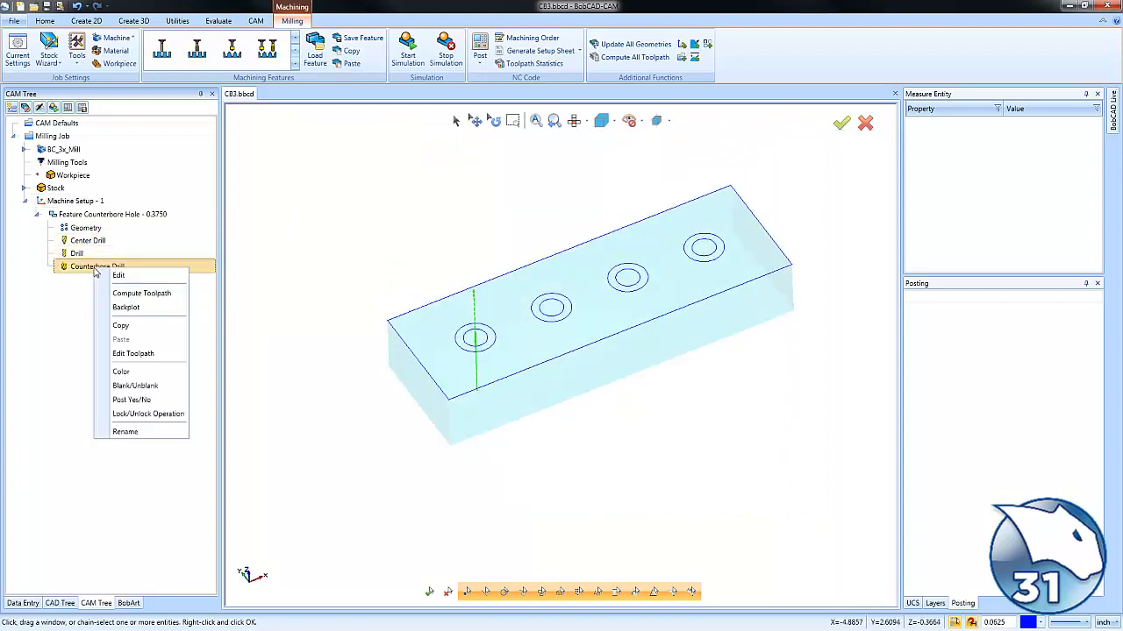
pyautogui.click(126, 307)
pyautogui.click(133, 141)
pyautogui.click(133, 143)
pyautogui.click(134, 144)
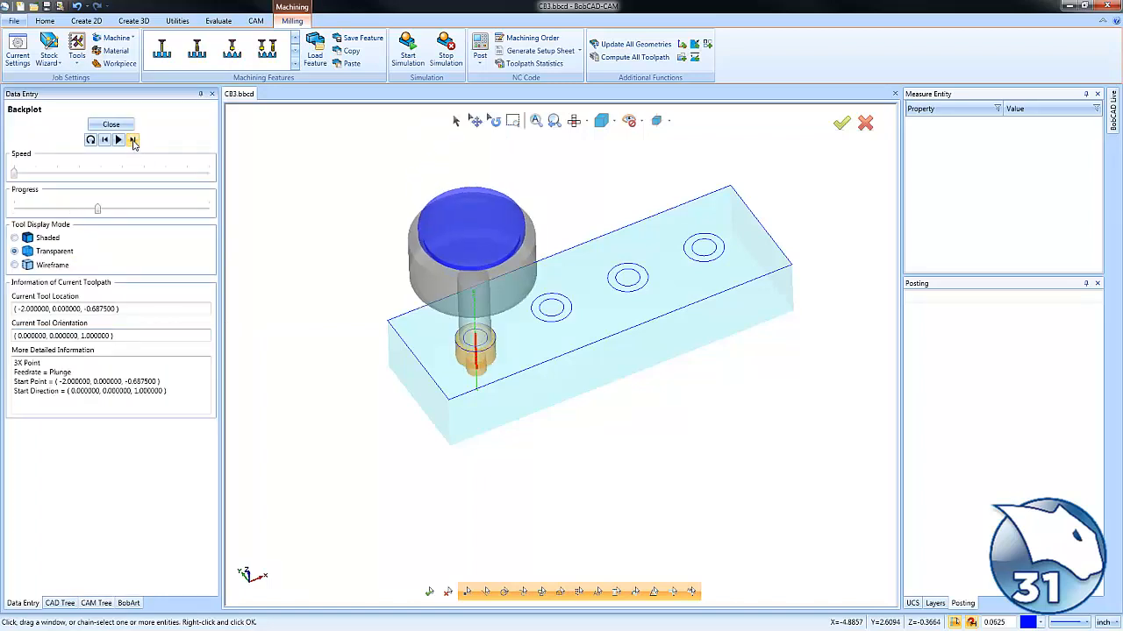
pyautogui.click(133, 143)
pyautogui.click(133, 144)
pyautogui.click(133, 144)
pyautogui.click(133, 144)
pyautogui.click(114, 128)
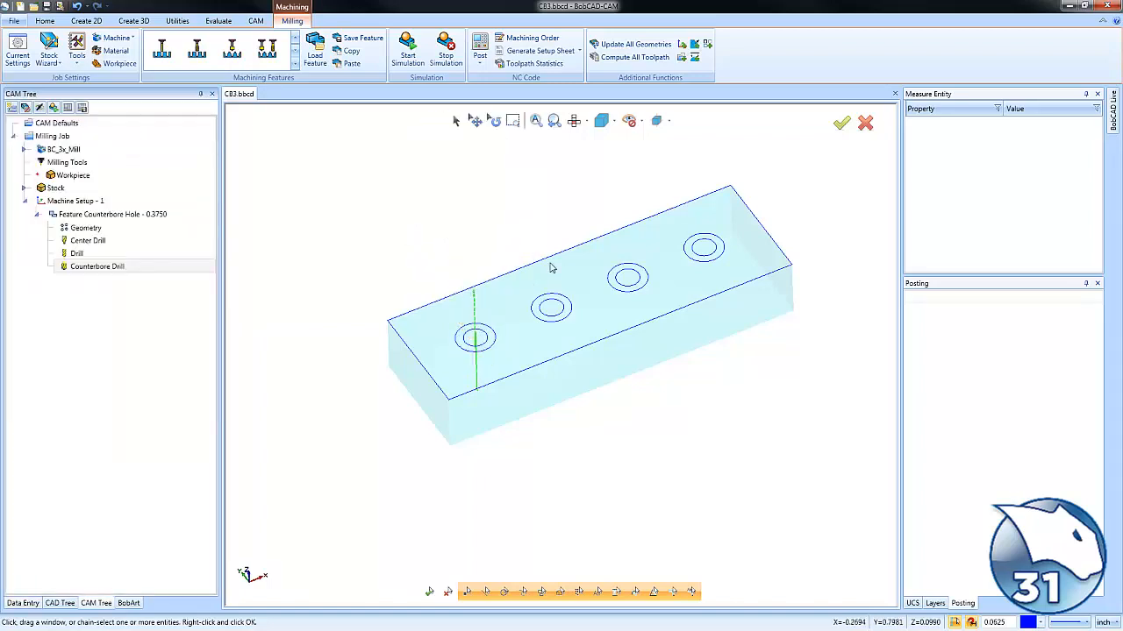
# - Insert a second Mill Counterbore Hole feature, using the inner circle of the second hole from the left as its geometry
pyautogui.click(573, 122)
pyautogui.doubleClick(88, 215)
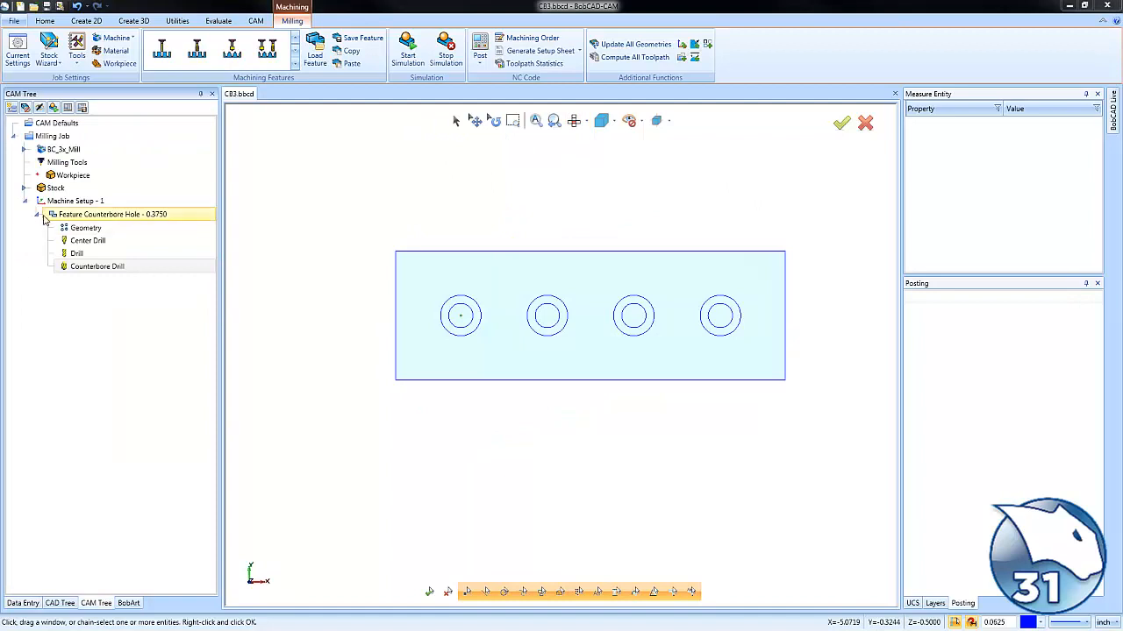
pyautogui.rightClick(109, 219)
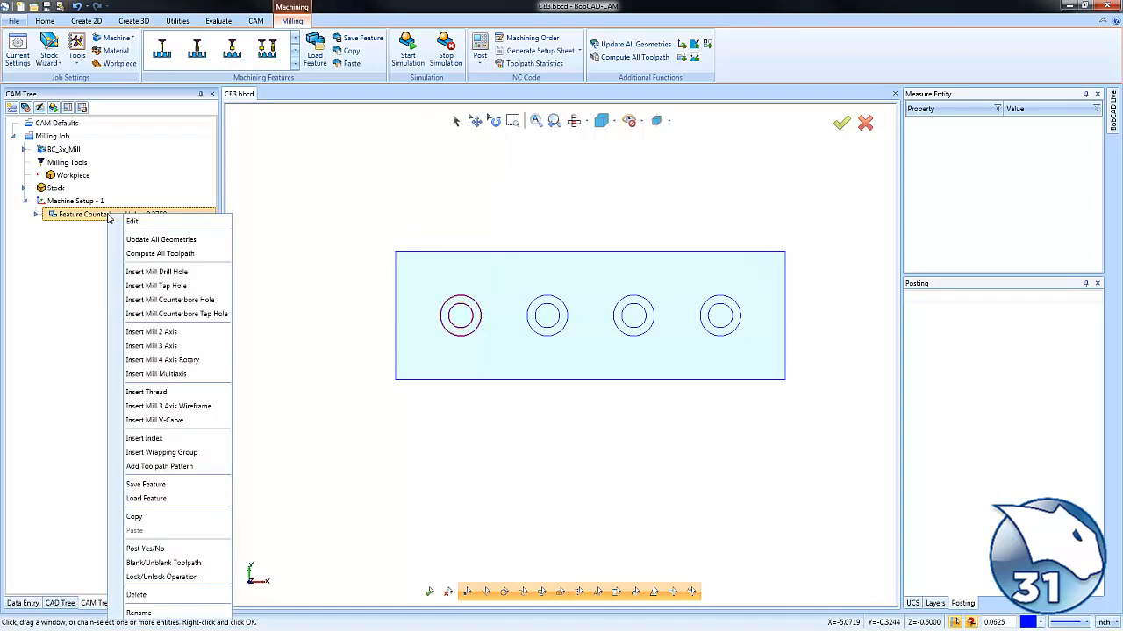
pyautogui.click(200, 301)
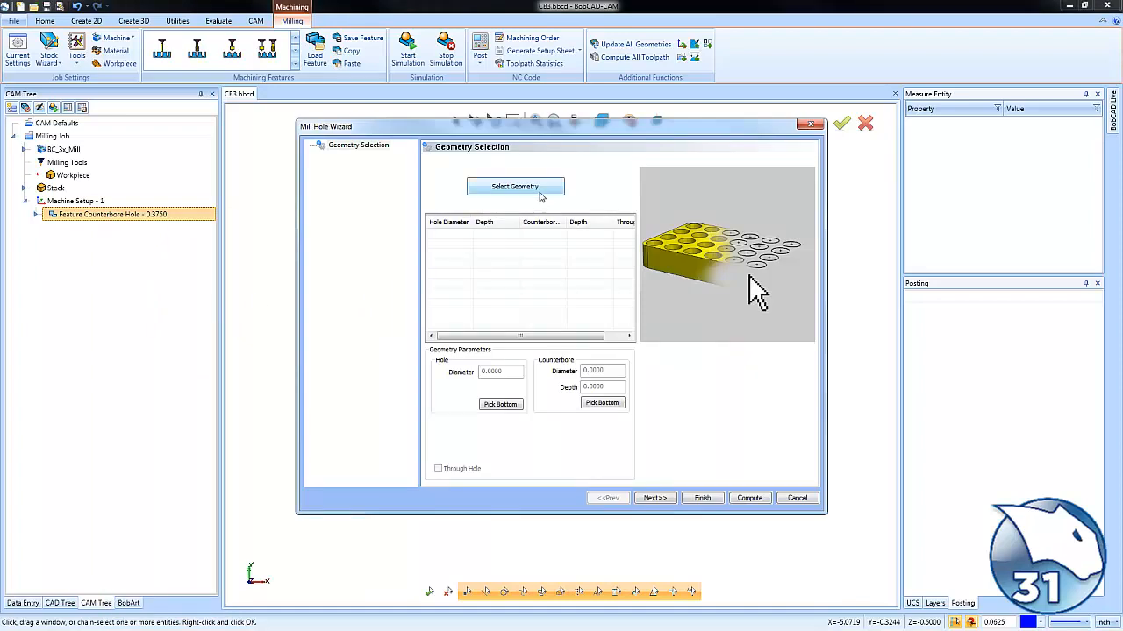
pyautogui.click(542, 193)
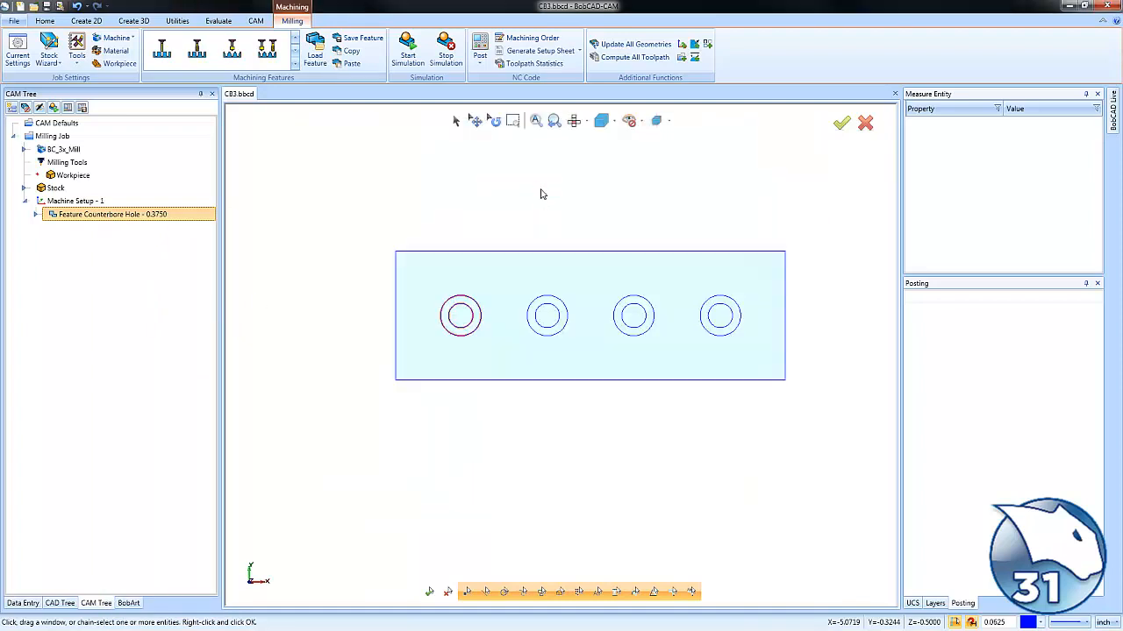
pyautogui.click(539, 311)
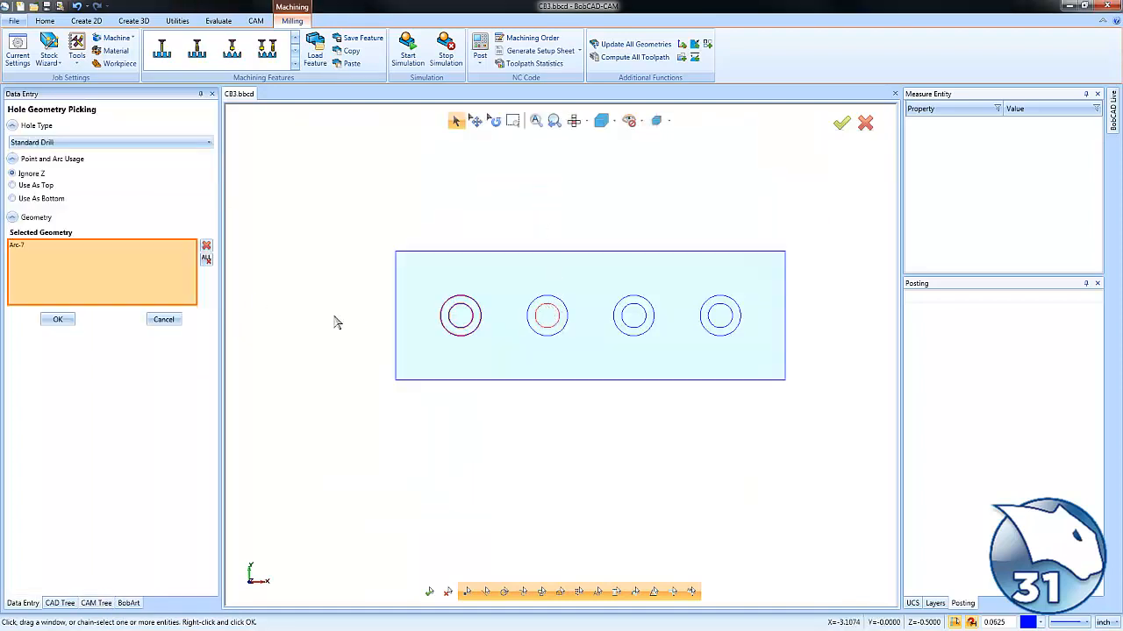
pyautogui.click(62, 321)
# - Give the second feature a hole depth of 1, a counterbore diameter of .625 and a counterbore depth of .375
pyautogui.doubleClick(501, 390)
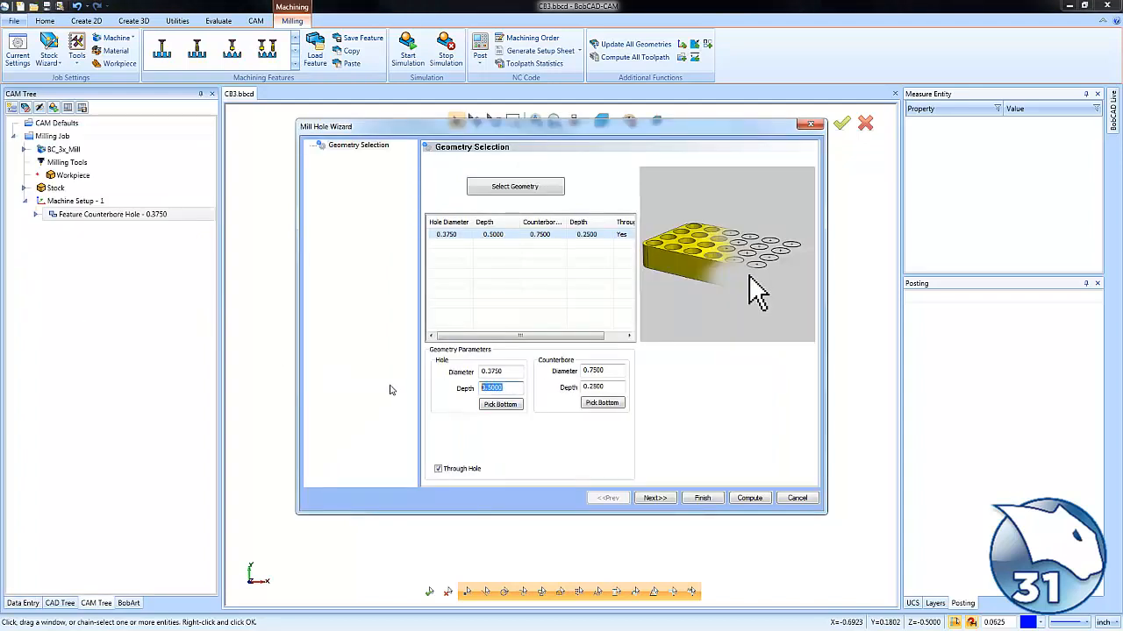
pyautogui.write('1')
pyautogui.press('Tab')
pyautogui.write('.625')
pyautogui.press('Tab')
pyautogui.press('Tab')
pyautogui.write('.375')
pyautogui.click(654, 498)
# - Replace the Counterbore Drill operation with Counterbore Mill in the second feature's machining strategy
pyautogui.click(370, 155)
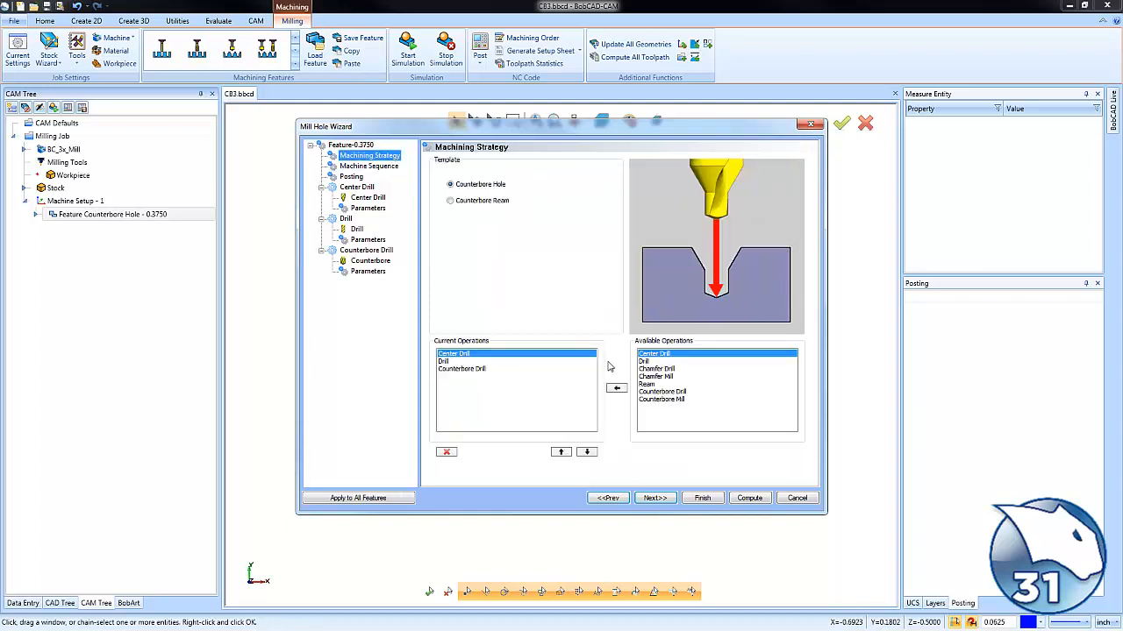
pyautogui.click(488, 370)
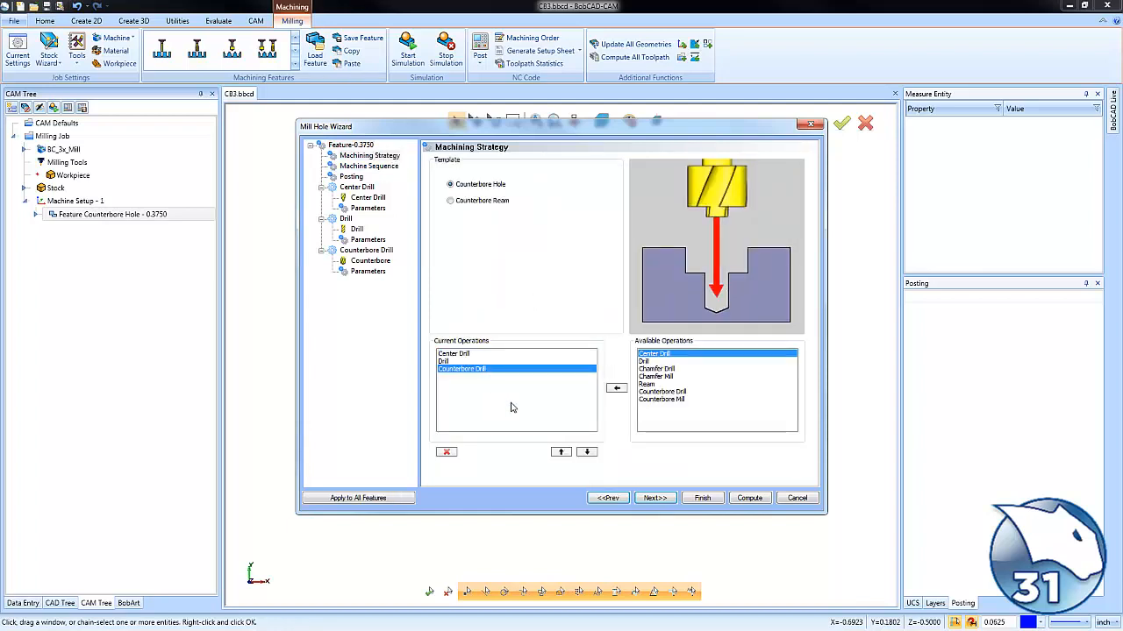
pyautogui.click(446, 452)
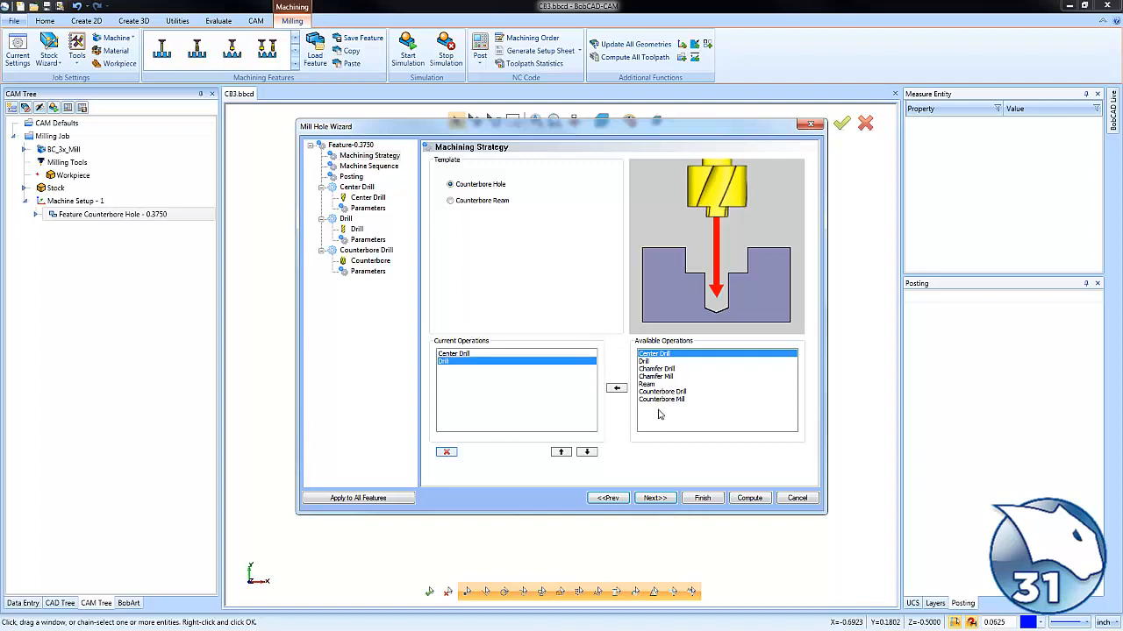
pyautogui.click(665, 399)
pyautogui.click(617, 388)
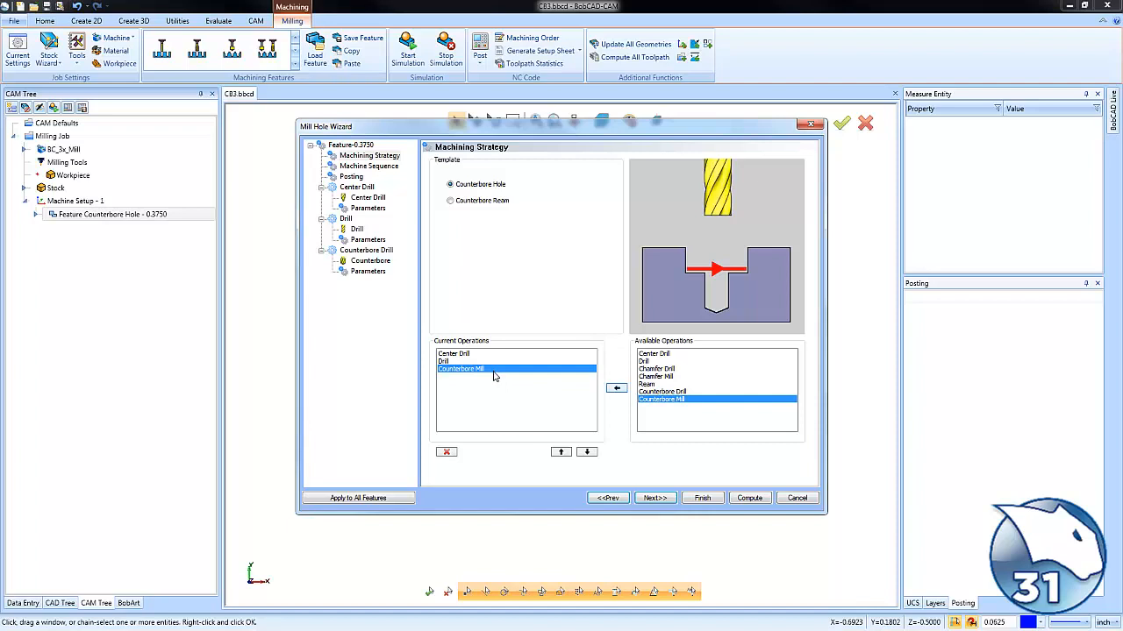
pyautogui.click(655, 498)
# - Examine the second feature's center drill, drill and counterbore mill roughing tools and their parameters
pyautogui.click(368, 198)
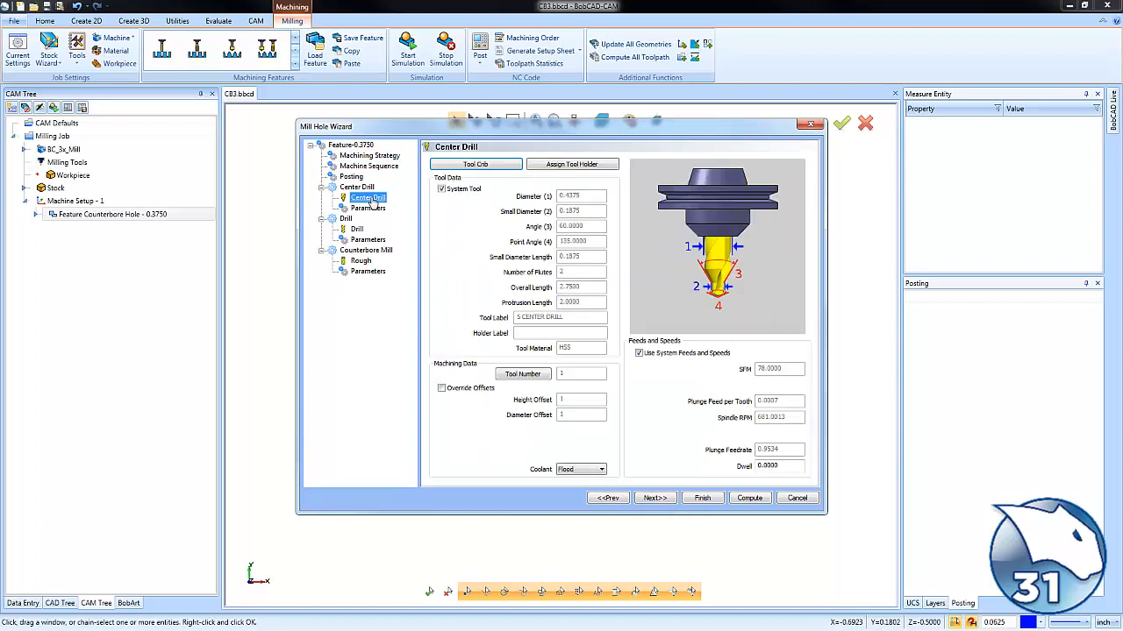
pyautogui.click(367, 208)
pyautogui.click(357, 229)
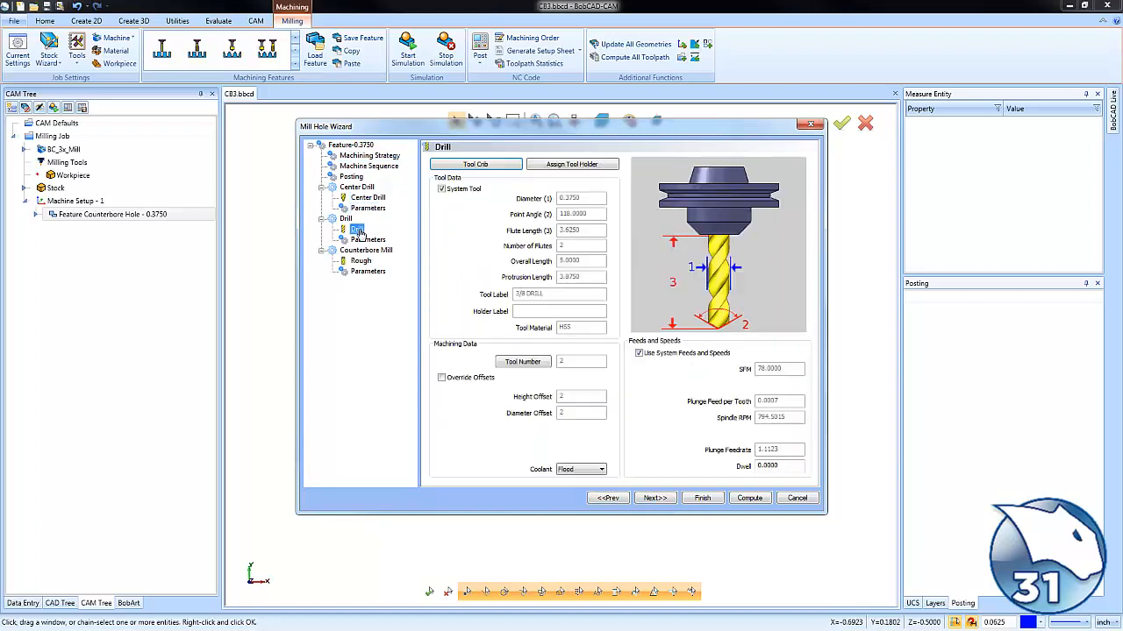
pyautogui.click(372, 240)
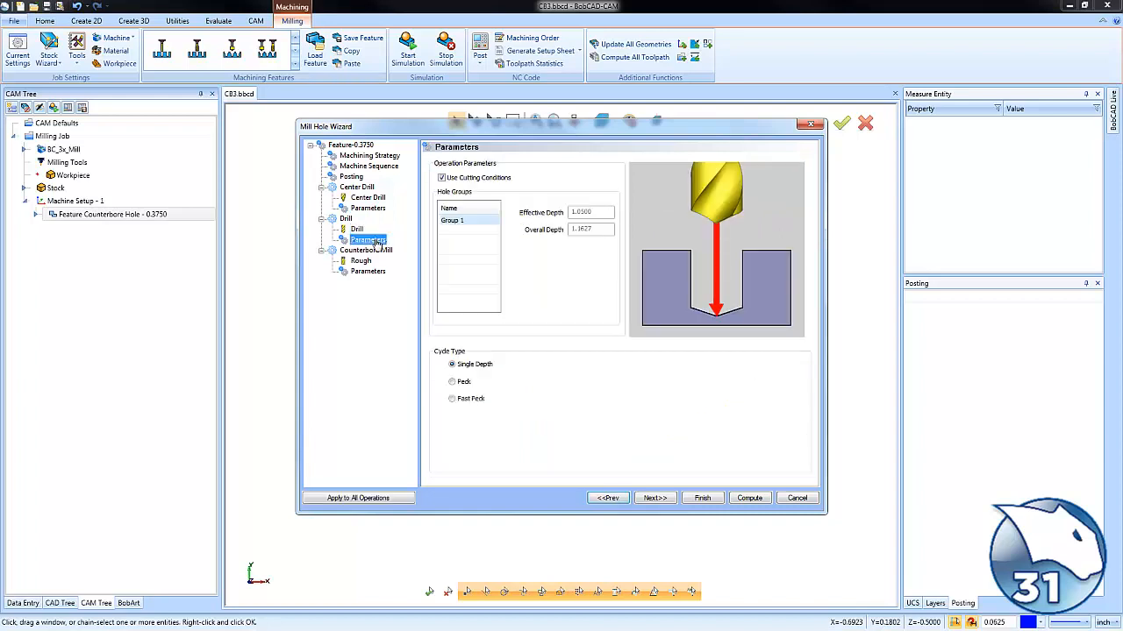
pyautogui.click(362, 261)
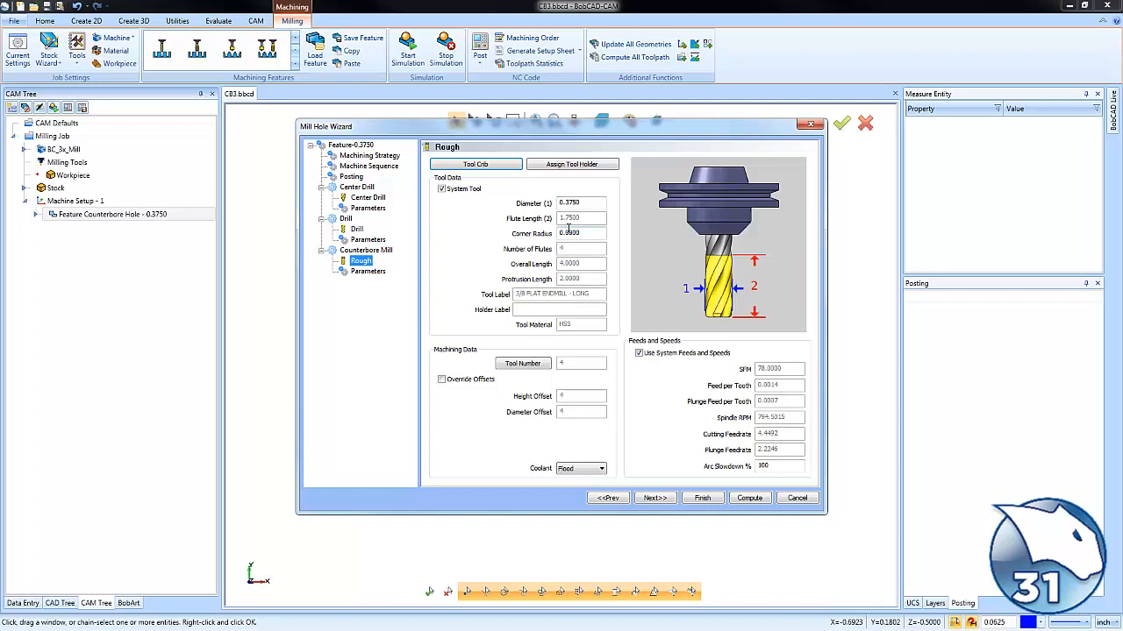
pyautogui.click(368, 271)
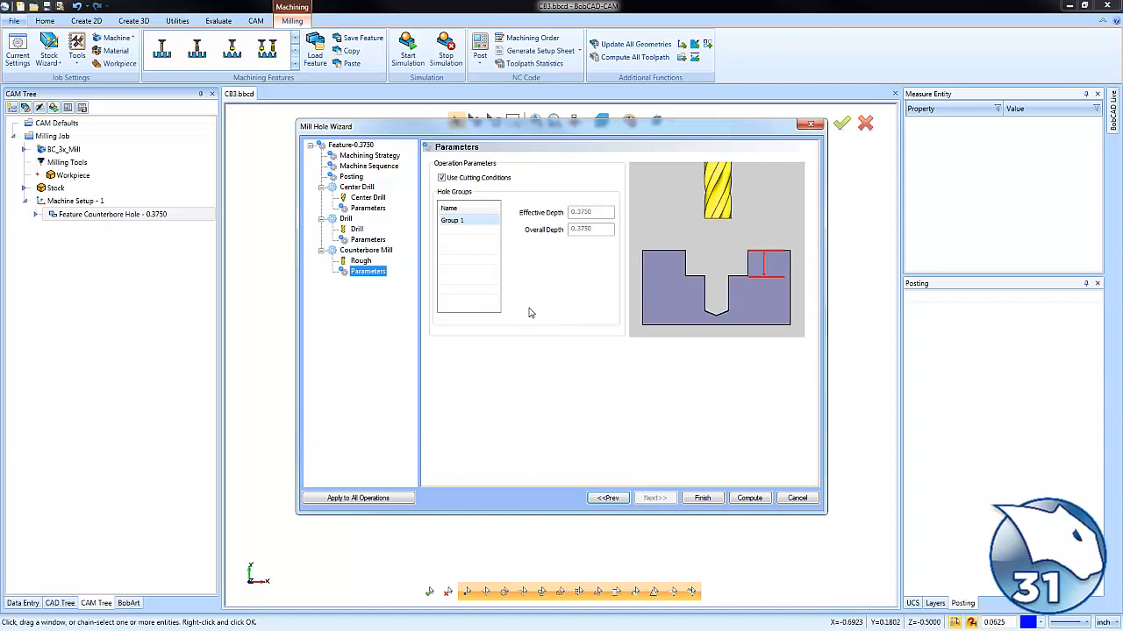
# - Compute the second counterbore feature's toolpath and highlight its center drill and drill passes on the plate
pyautogui.click(751, 499)
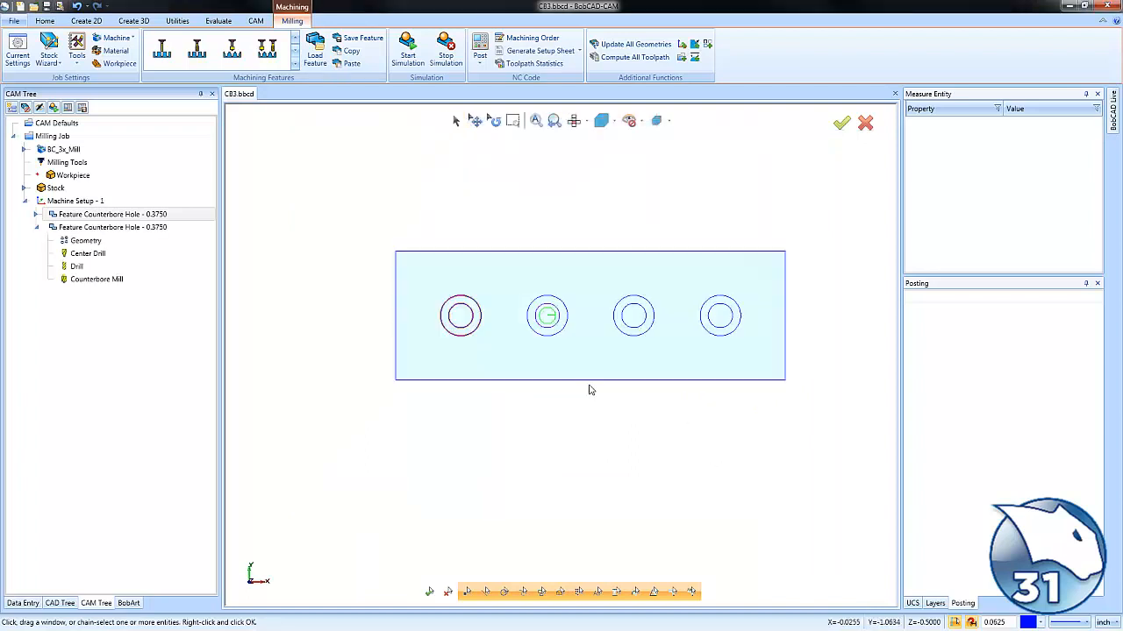
pyautogui.click(114, 254)
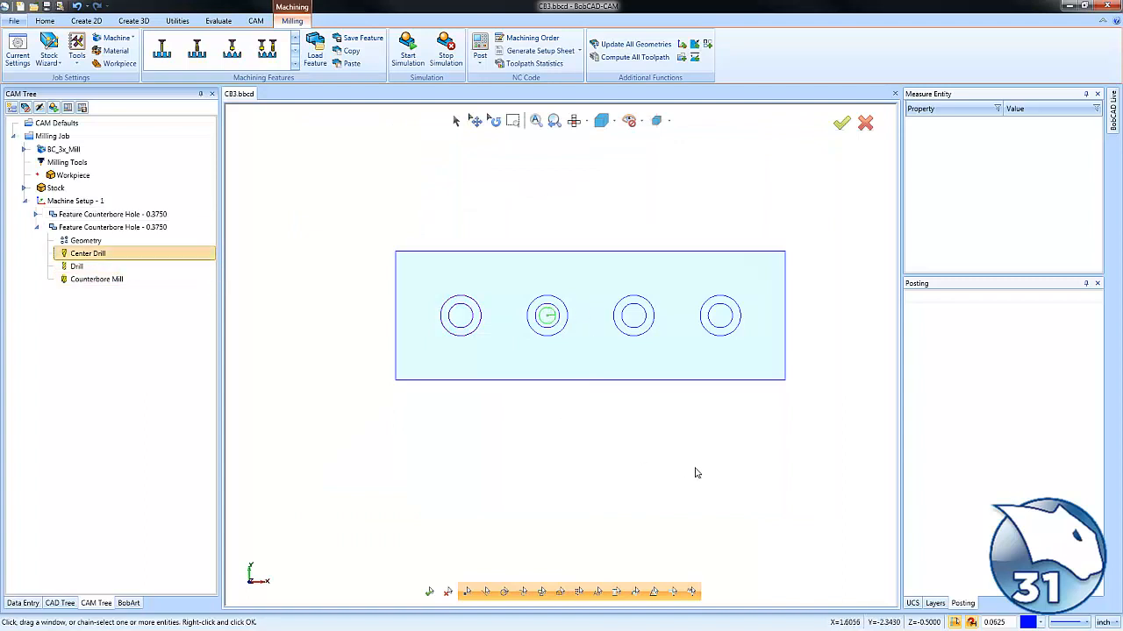
pyautogui.moveTo(697, 474); pyautogui.dragTo(720, 386, button='middle')
pyautogui.click(80, 268)
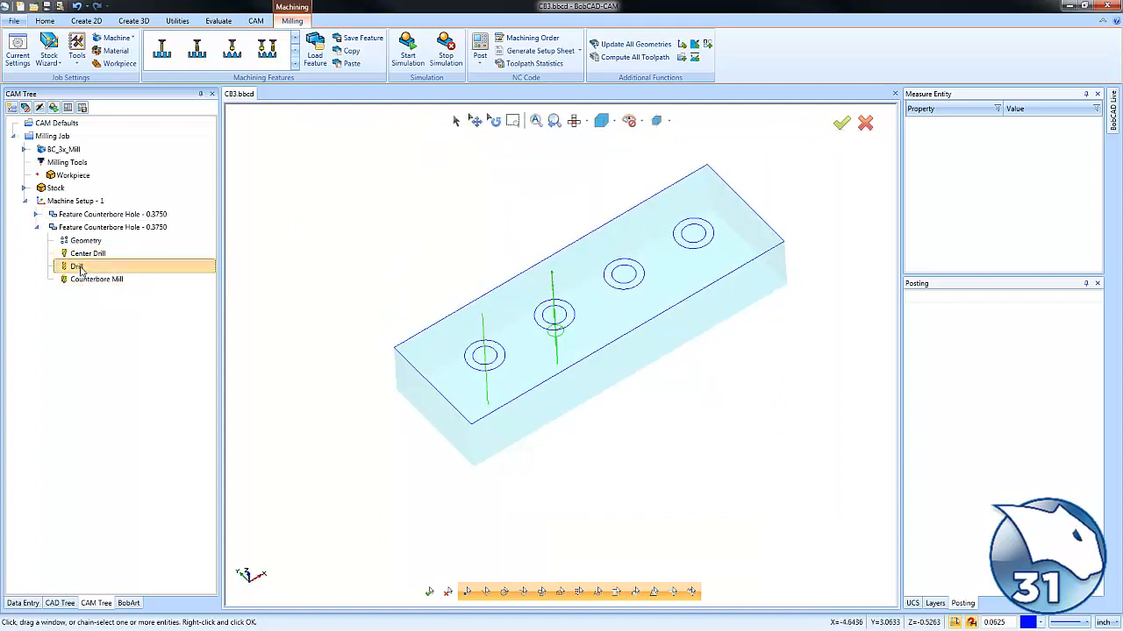
# - Backplot the second feature's Counterbore Mill operation, stepping through its tool moves to the end
pyautogui.click(95, 279)
pyautogui.rightClick(95, 281)
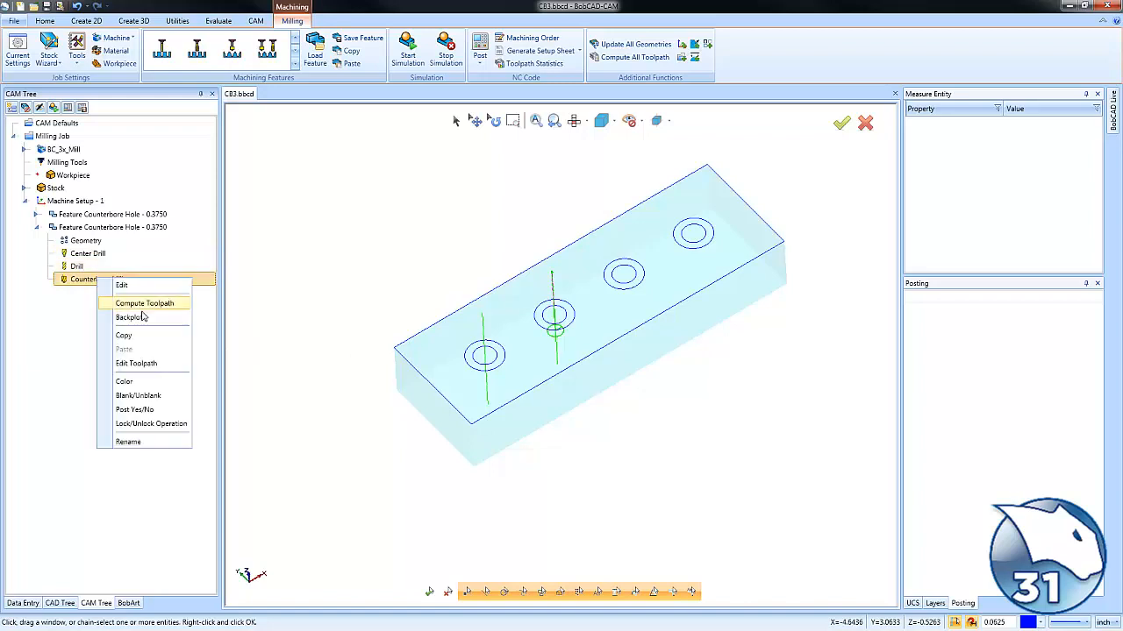
pyautogui.click(145, 316)
pyautogui.click(132, 141)
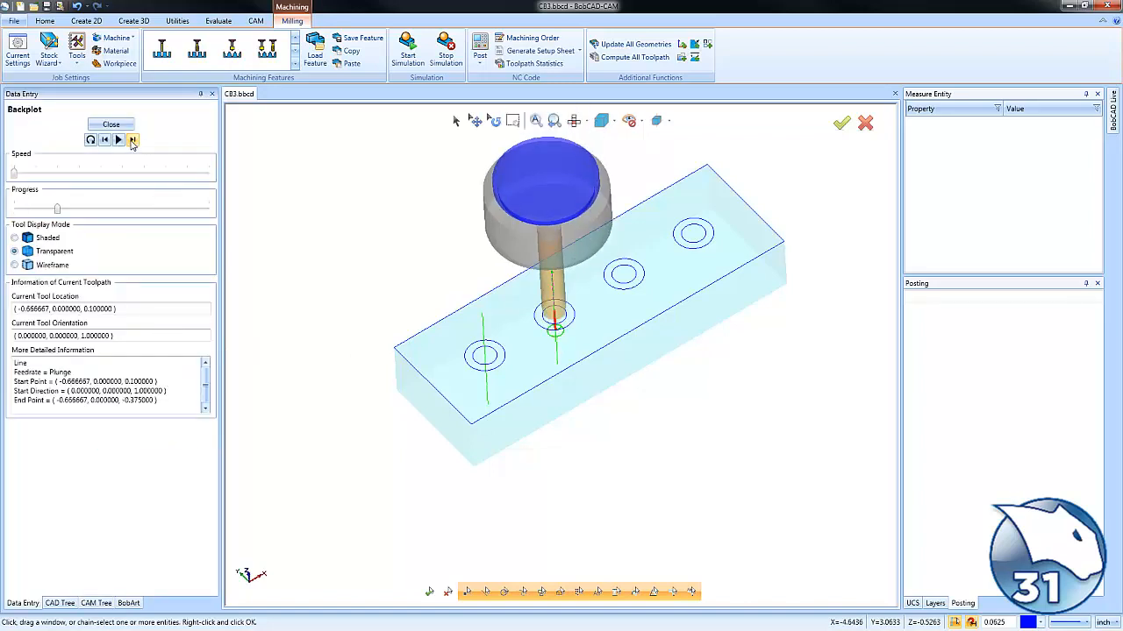
pyautogui.click(132, 140)
pyautogui.click(133, 141)
pyautogui.click(132, 140)
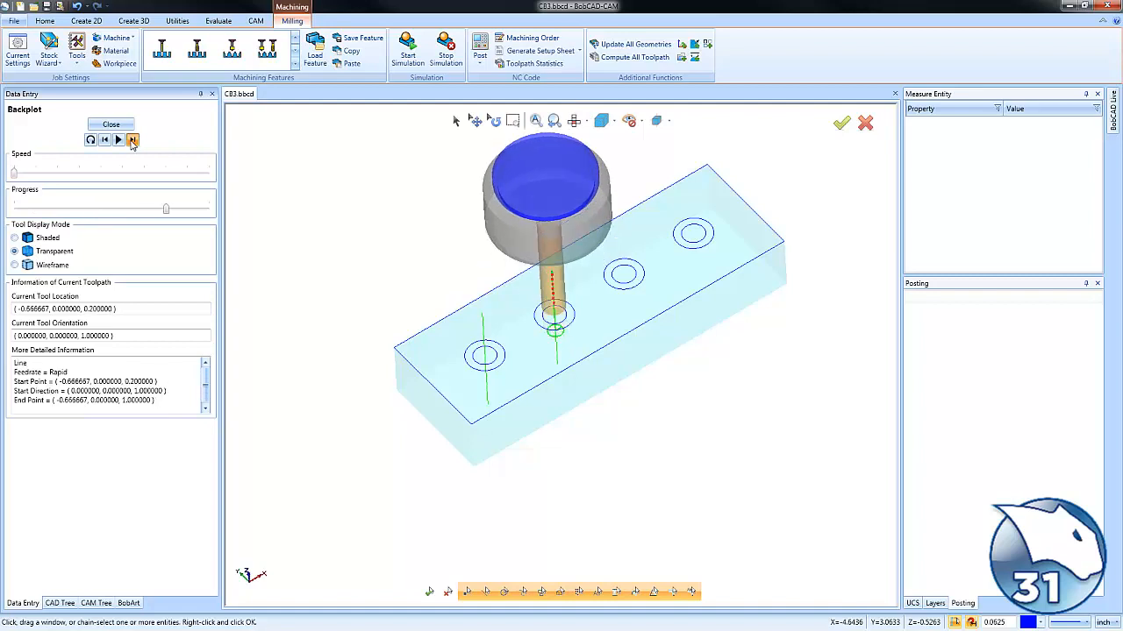
pyautogui.click(133, 140)
pyautogui.click(120, 125)
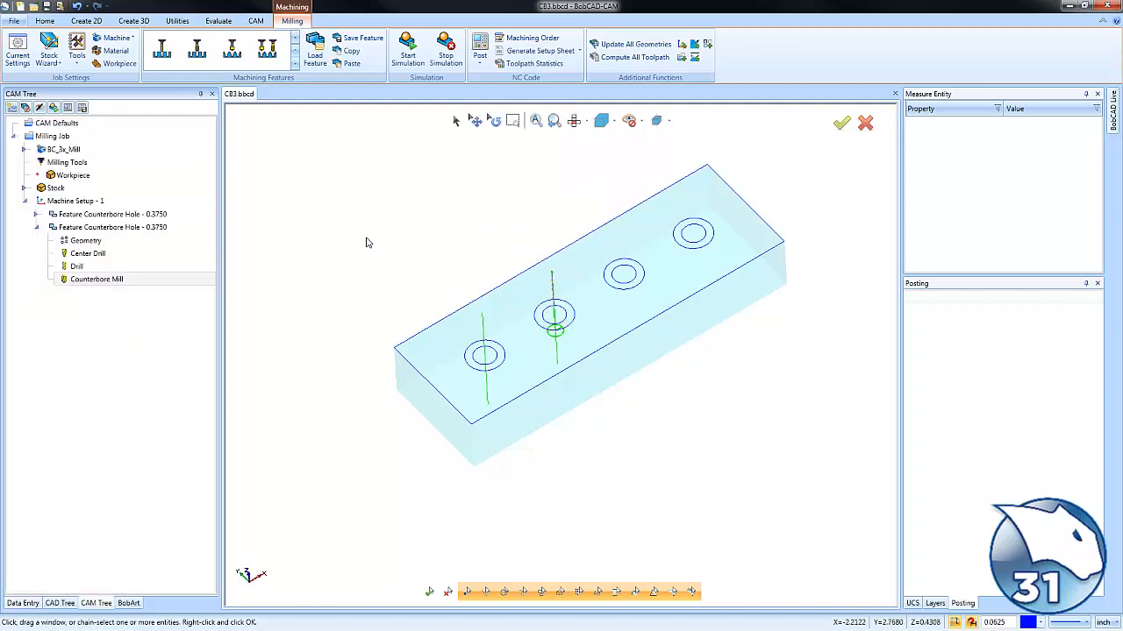
# - Compare the two counterbore features on the plate, including the Counterbore Drill and Counterbore Mill toolpaths
pyautogui.click(147, 215)
pyautogui.click(151, 228)
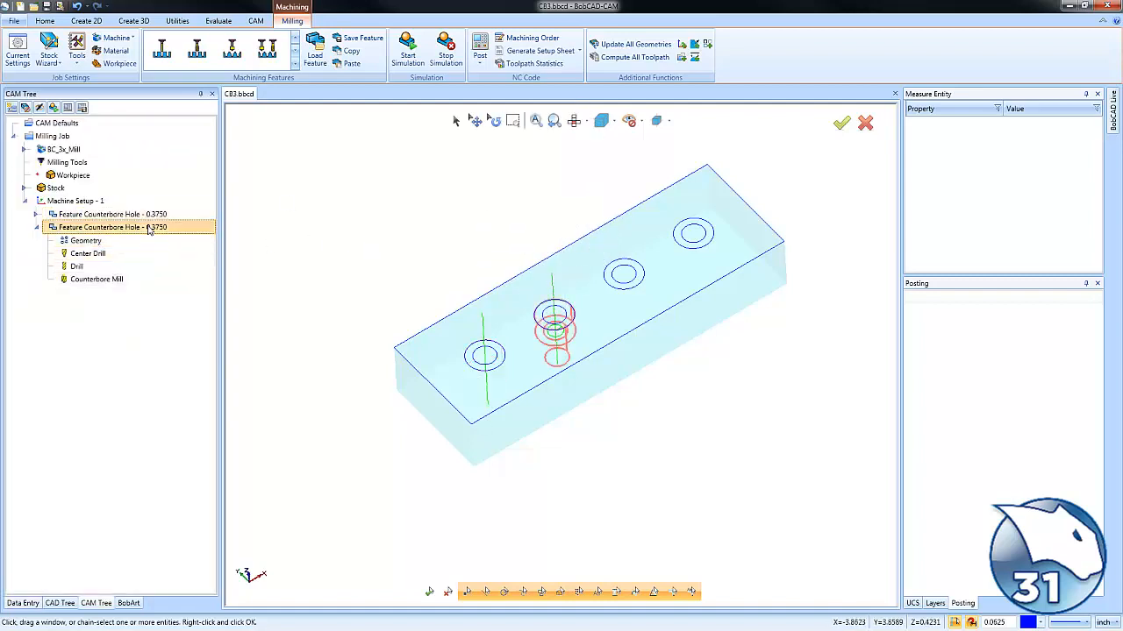
pyautogui.click(149, 214)
pyautogui.click(151, 227)
pyautogui.click(35, 214)
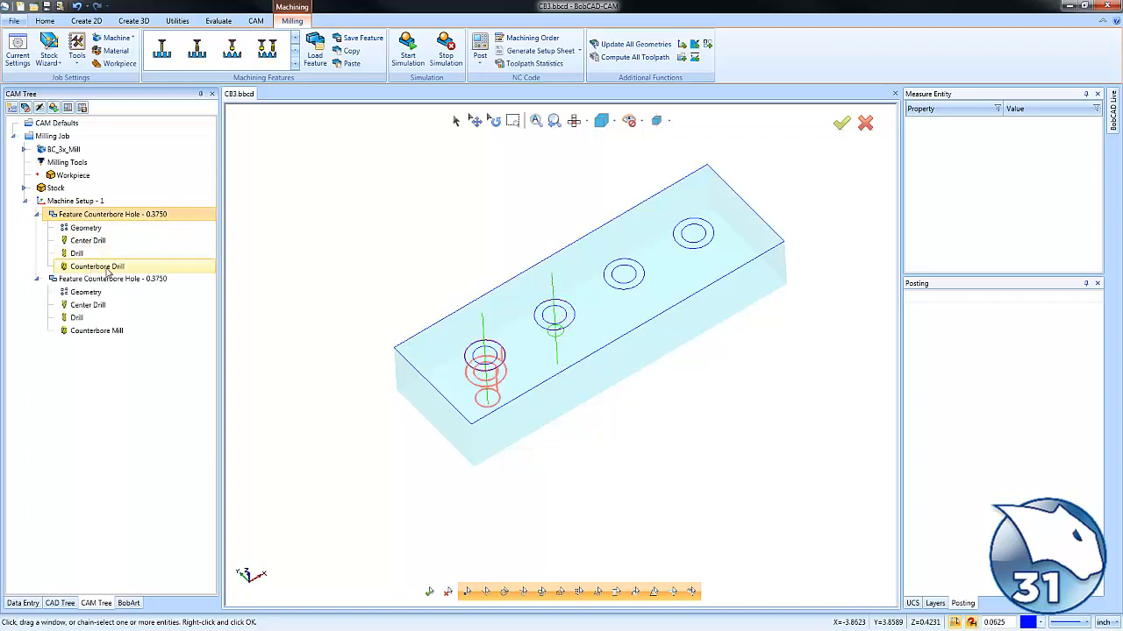
pyautogui.click(107, 269)
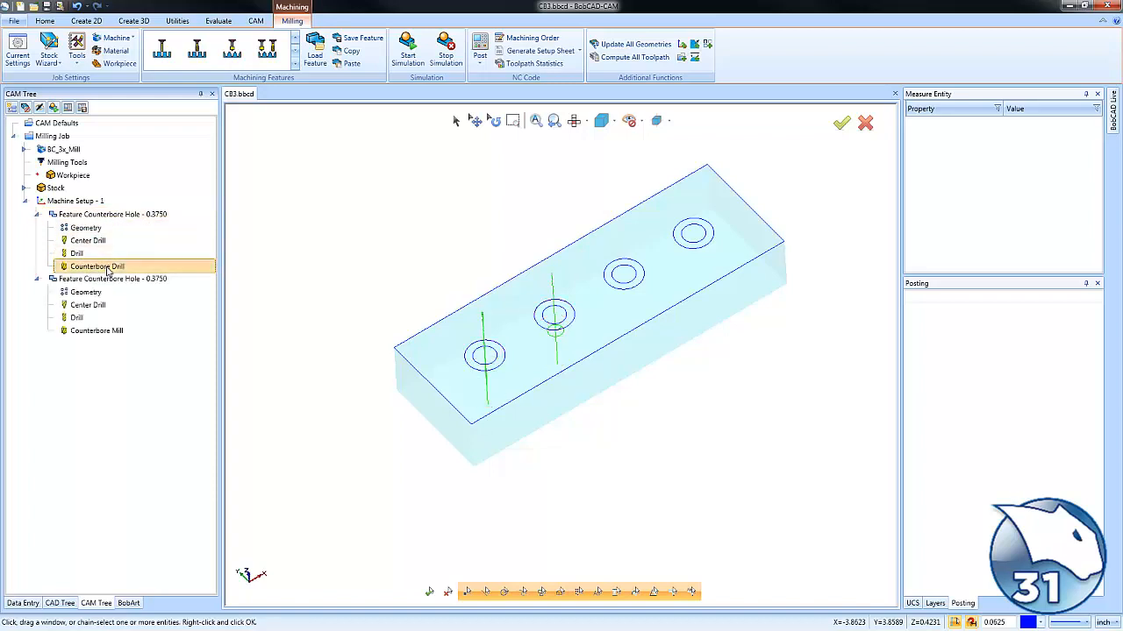
pyautogui.click(117, 331)
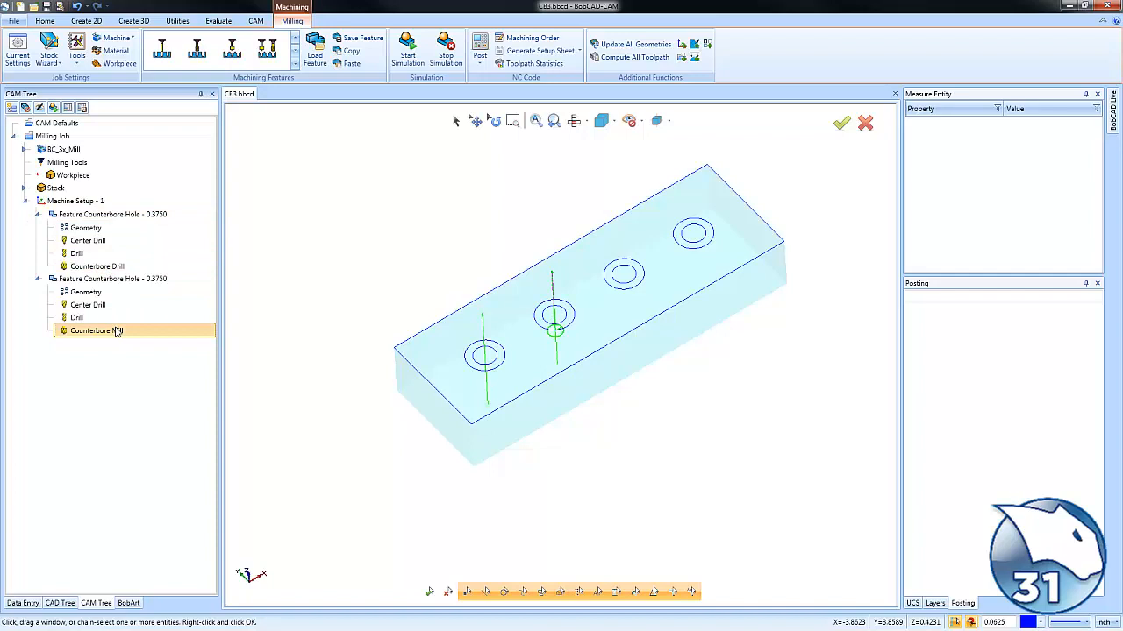
pyautogui.click(36, 214)
pyautogui.click(36, 227)
pyautogui.moveTo(613, 382)
pyautogui.mouseDown(button='middle')
pyautogui.moveTo(622, 418)
pyautogui.moveTo(664, 363)
pyautogui.moveTo(617, 363)
pyautogui.moveTo(641, 365)
pyautogui.moveTo(626, 343)
pyautogui.moveTo(626, 366)
pyautogui.mouseUp(button='middle')
# - Add a Mill Drill Hole feature to Machine Setup - 1, using the inner circle of the third hole as geometry
pyautogui.click(79, 201)
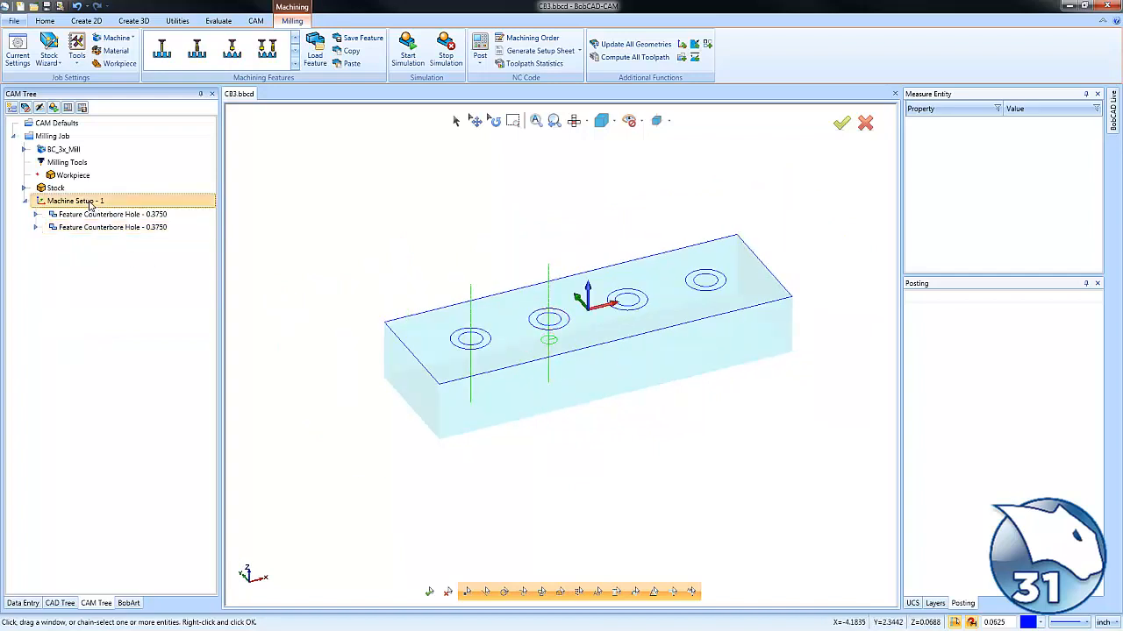
pyautogui.rightClick(88, 201)
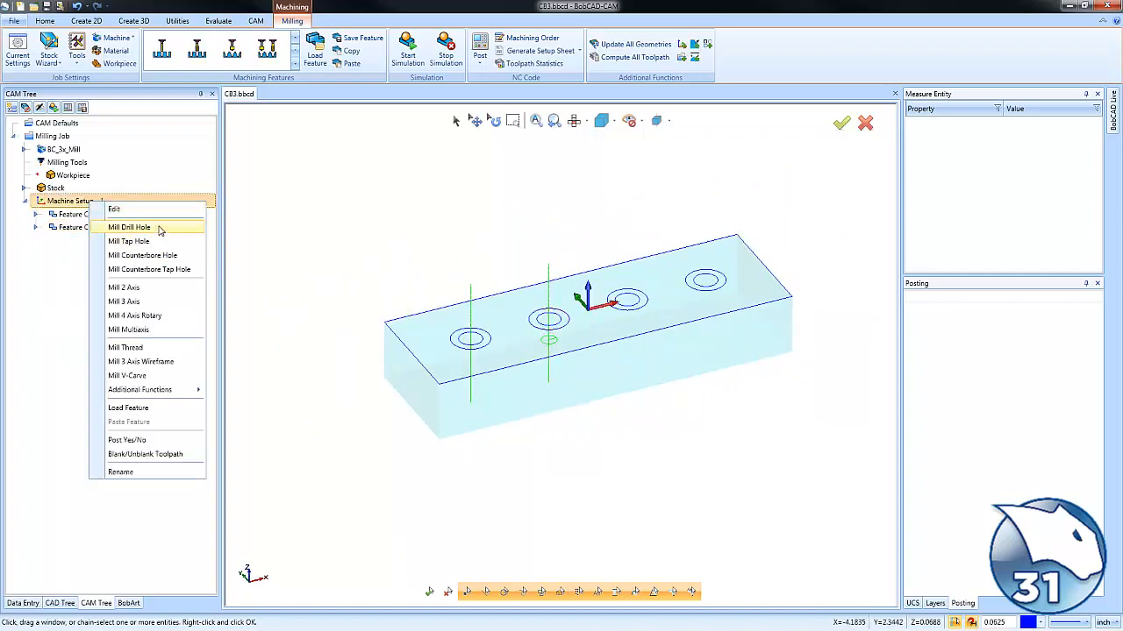
pyautogui.click(140, 227)
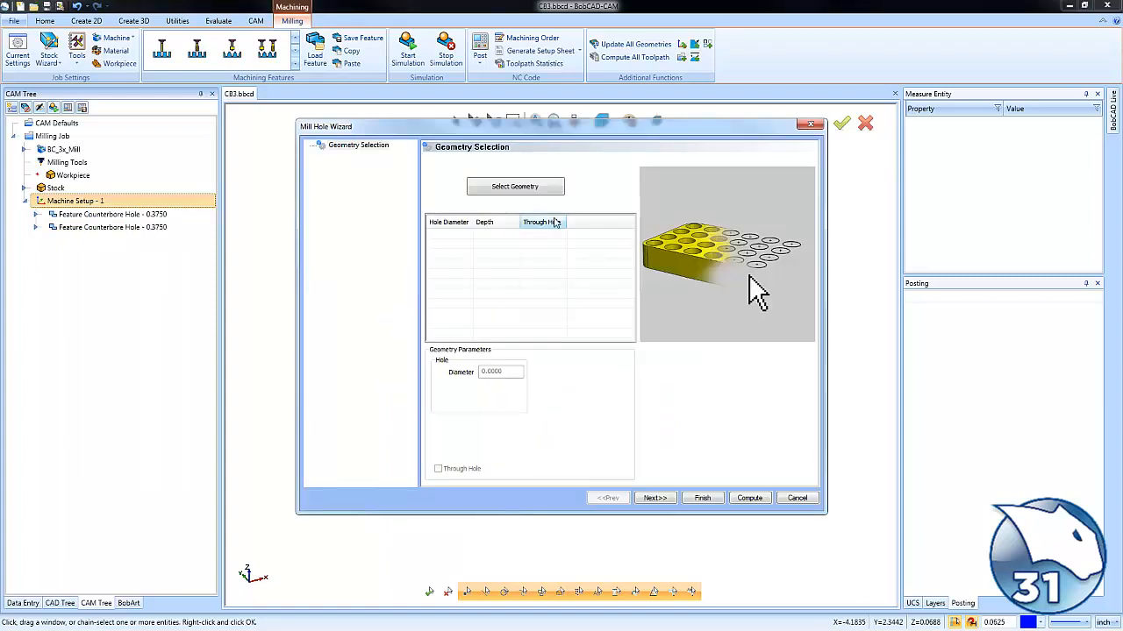
pyautogui.click(527, 186)
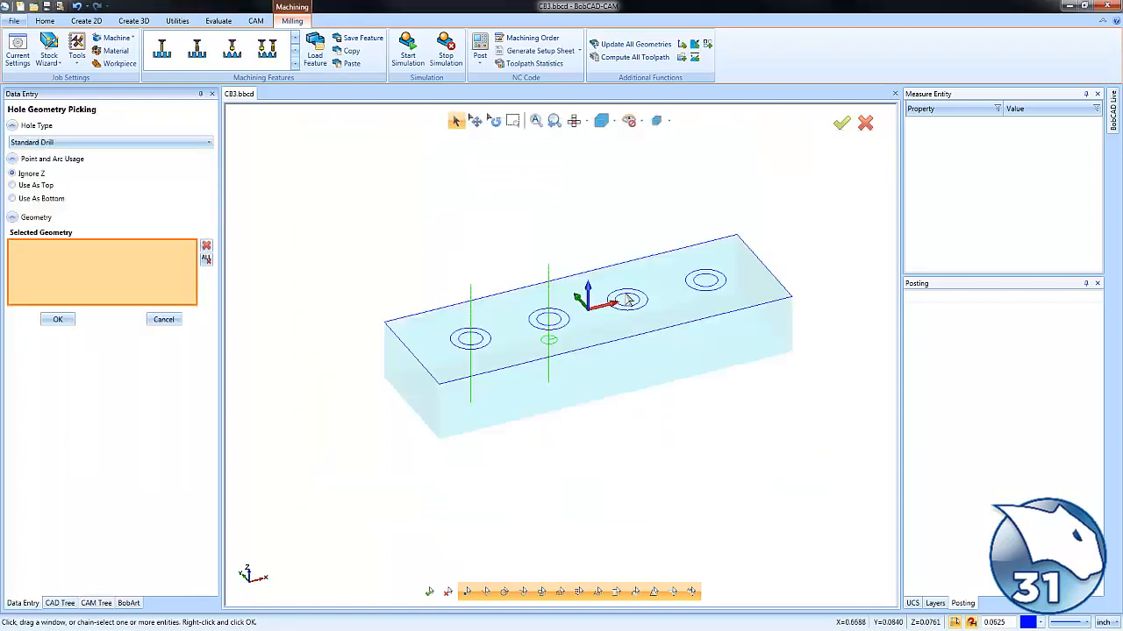
pyautogui.click(628, 301)
pyautogui.click(57, 320)
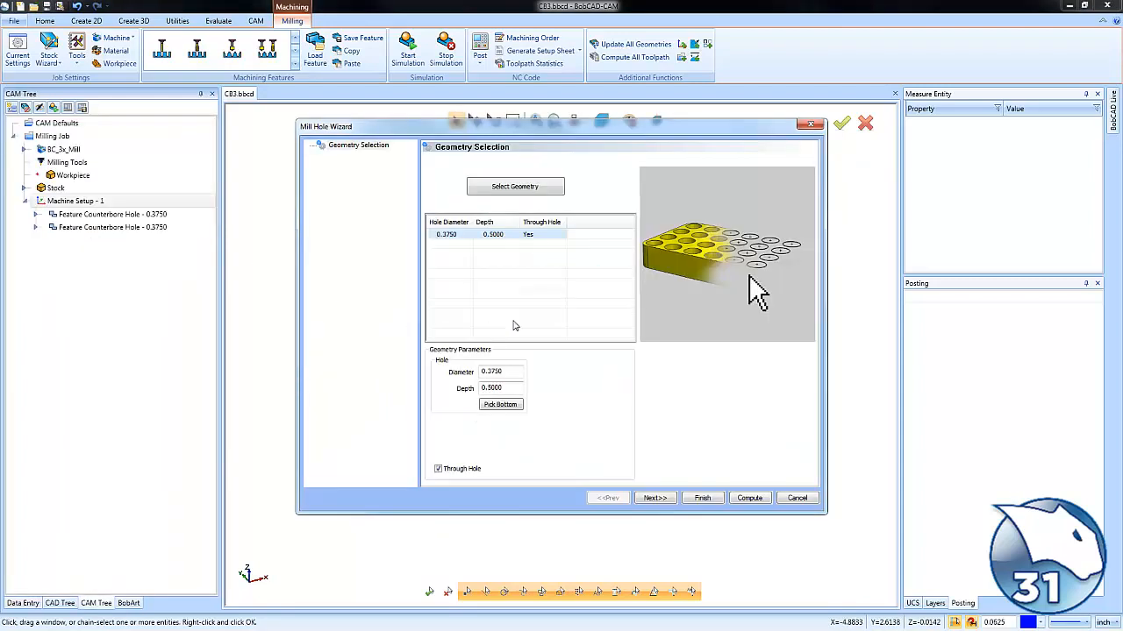
# - Set the third hole's depth to 1 and apply the Hole template with Center Drill and Drill operations
pyautogui.doubleClick(491, 388)
pyautogui.write('1')
pyautogui.click(655, 498)
pyautogui.click(385, 157)
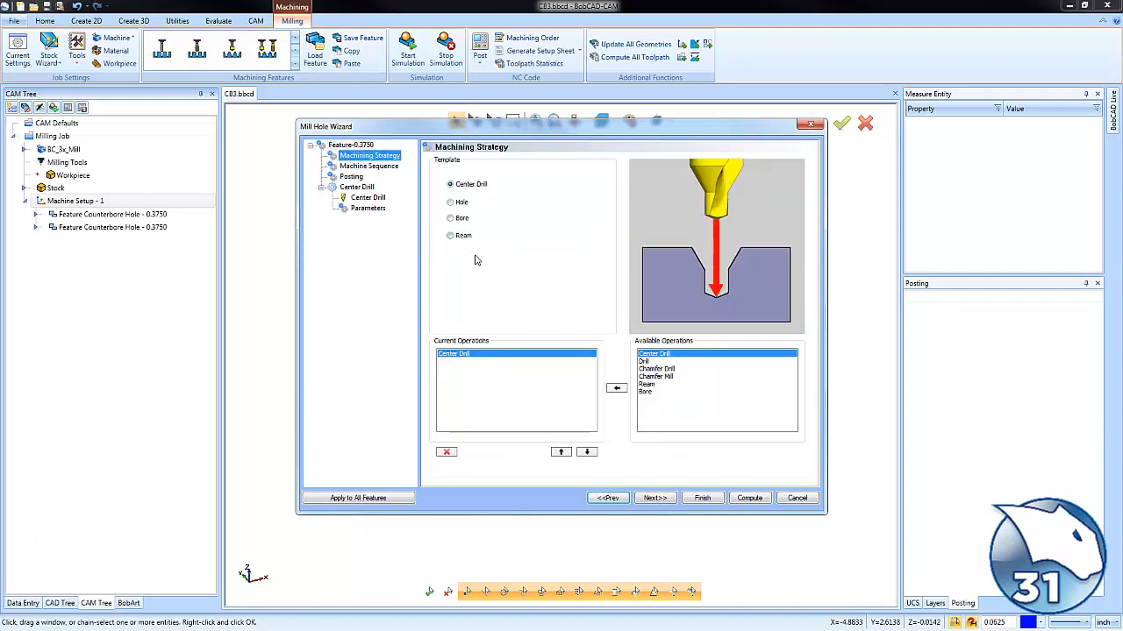
pyautogui.click(450, 202)
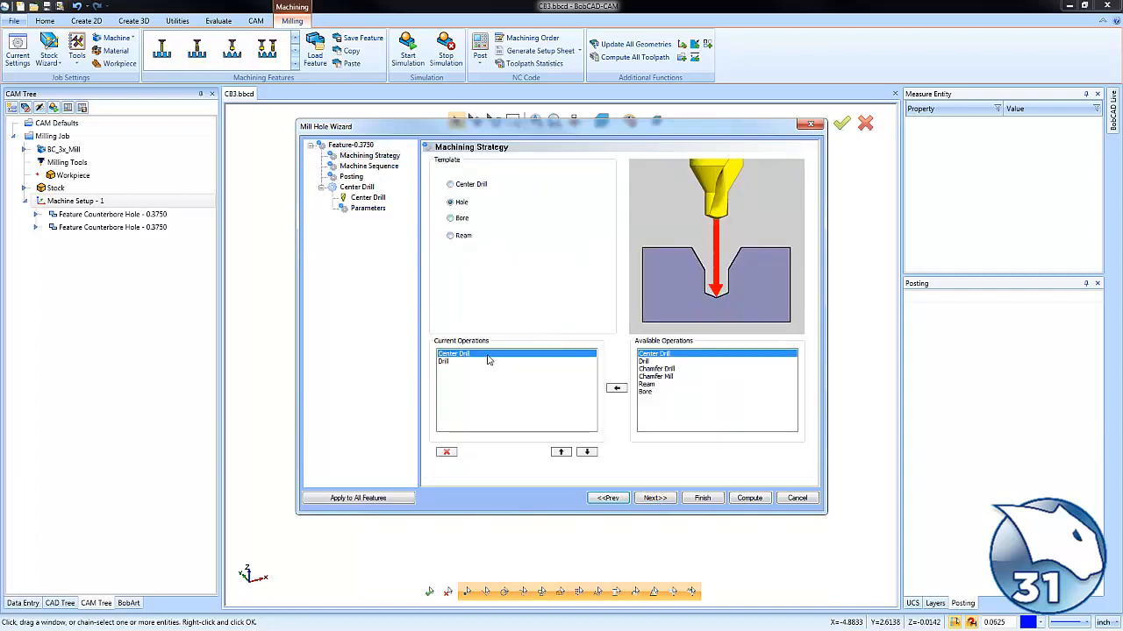
pyautogui.click(447, 362)
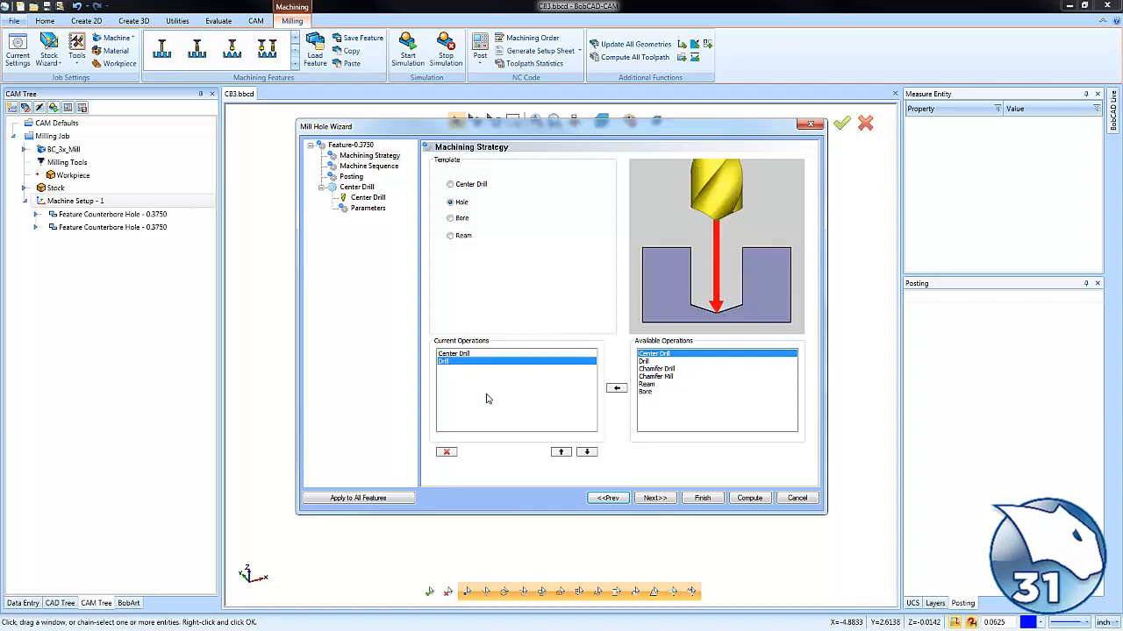
pyautogui.click(653, 498)
# - Review the third hole's center drill and drill tools and parameters, and compute the feature's toolpath
pyautogui.click(374, 198)
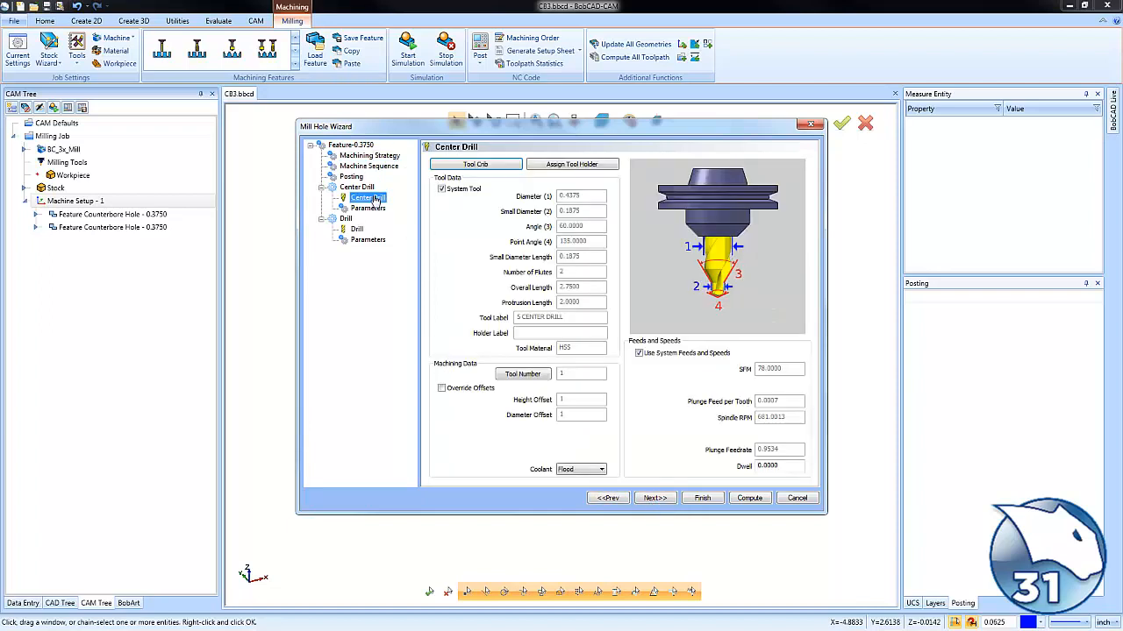
pyautogui.click(367, 208)
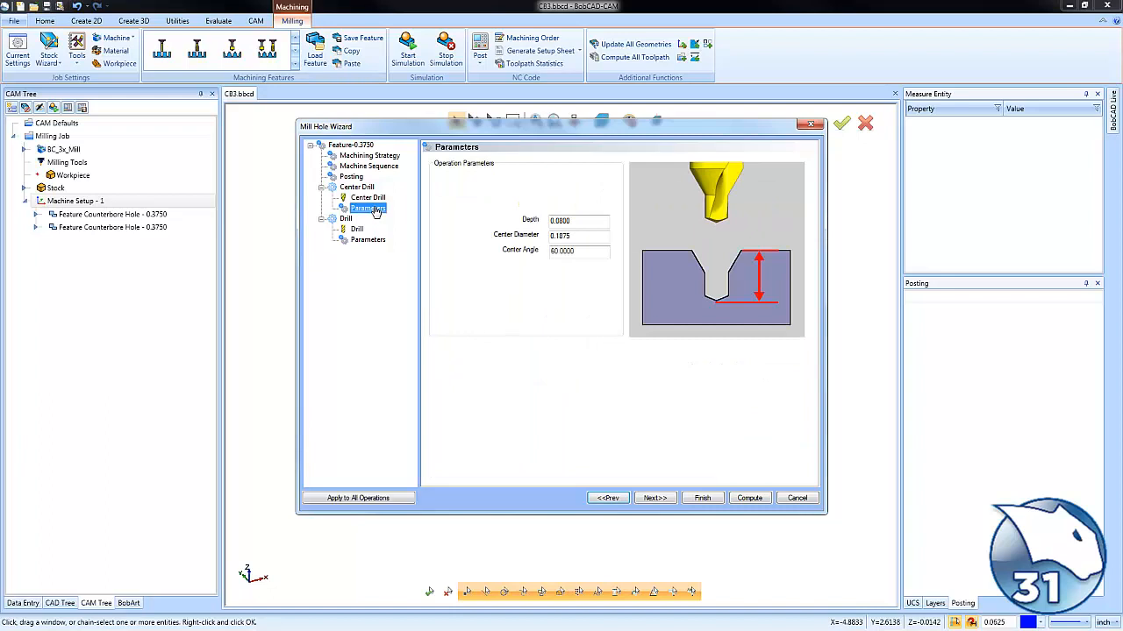
pyautogui.click(358, 230)
pyautogui.click(368, 240)
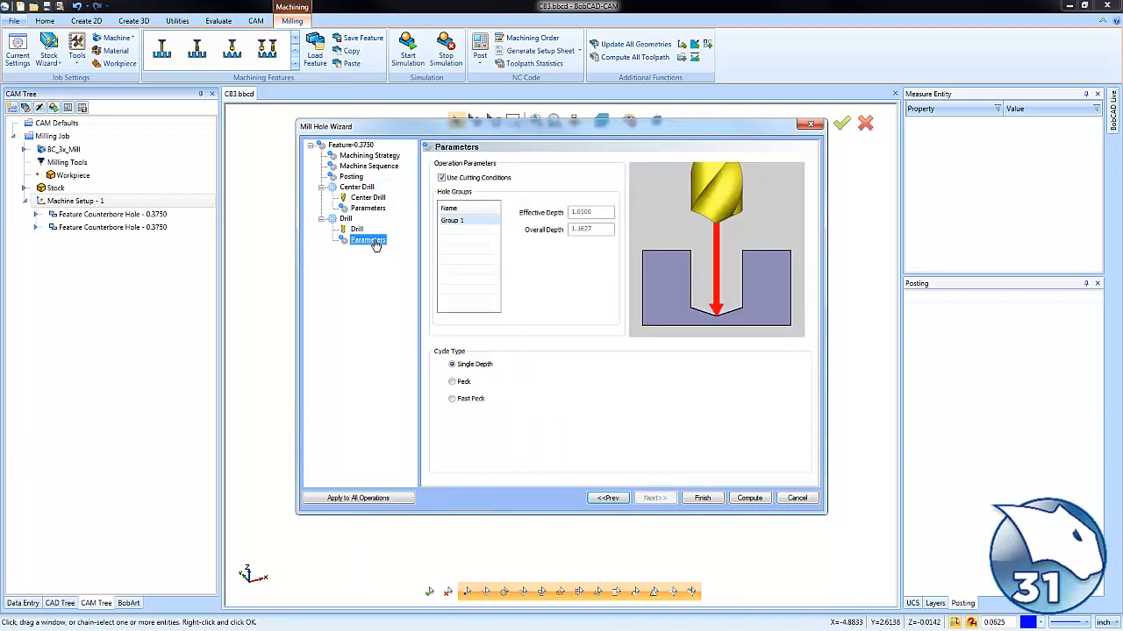
pyautogui.click(749, 498)
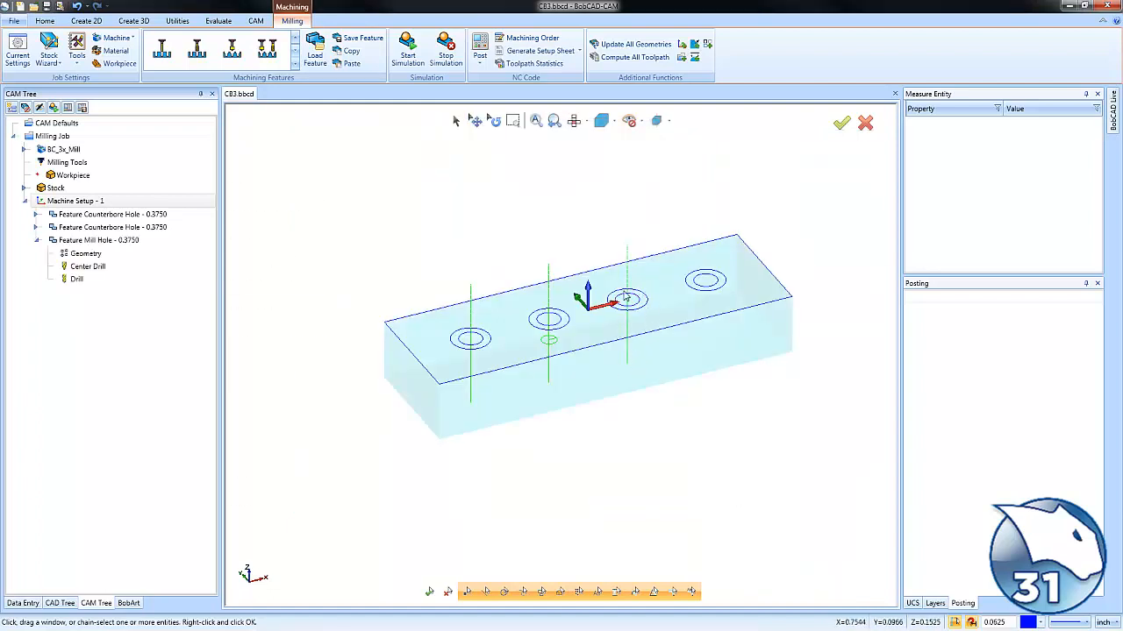
# - Insert a Mill 2 Axis feature on the third hole's outer circle with a total depth of .375
pyautogui.rightClick(77, 246)
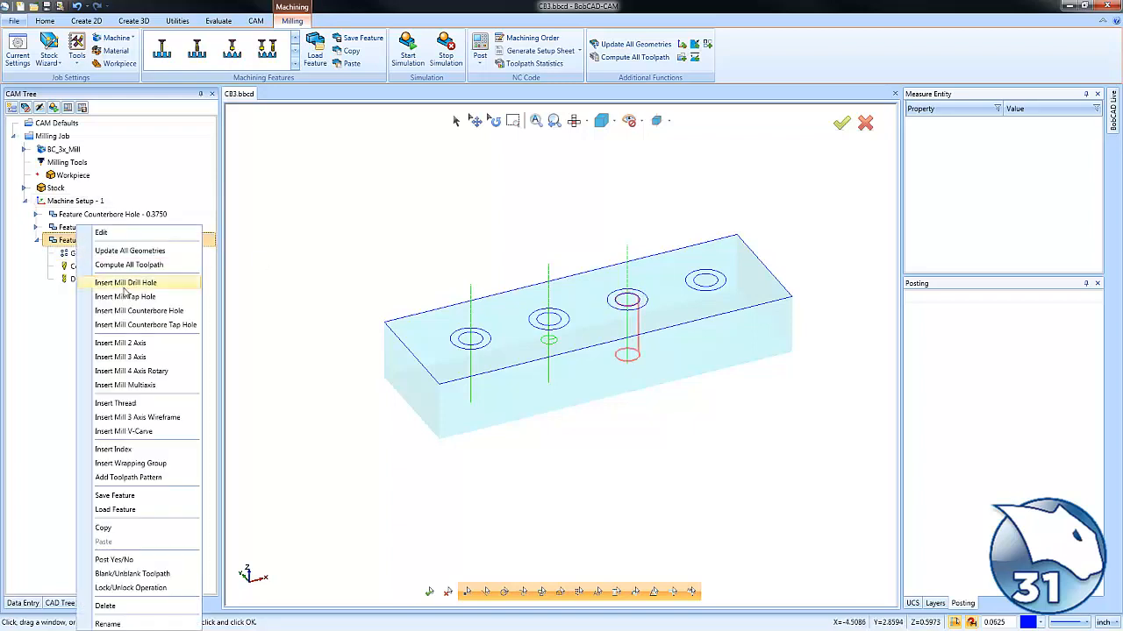
pyautogui.click(159, 345)
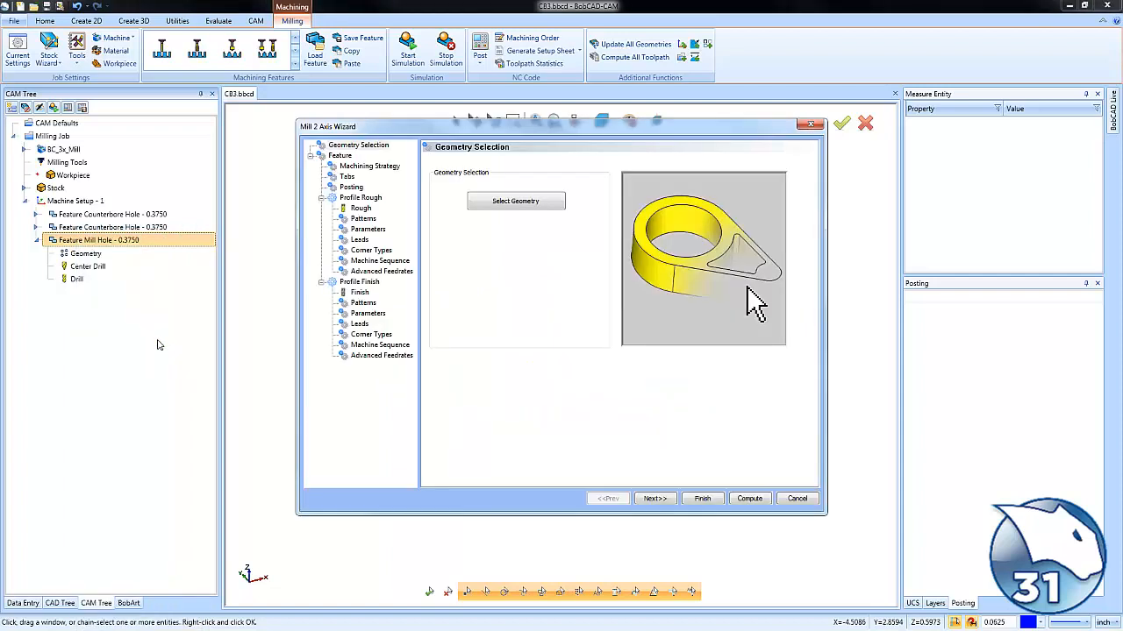
pyautogui.click(514, 201)
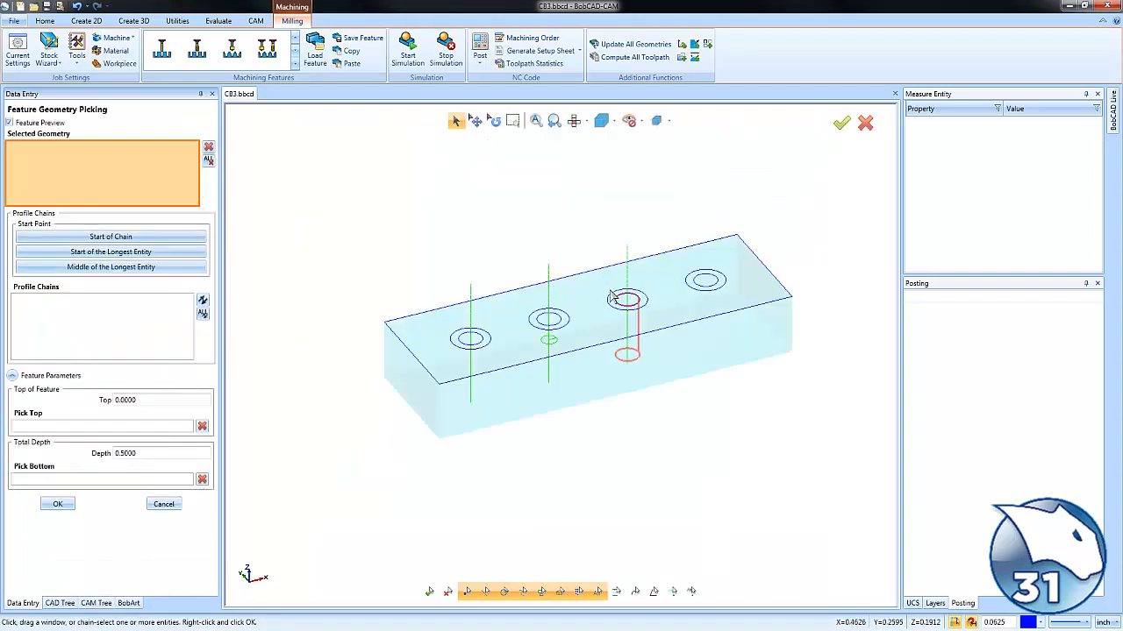
pyautogui.click(612, 298)
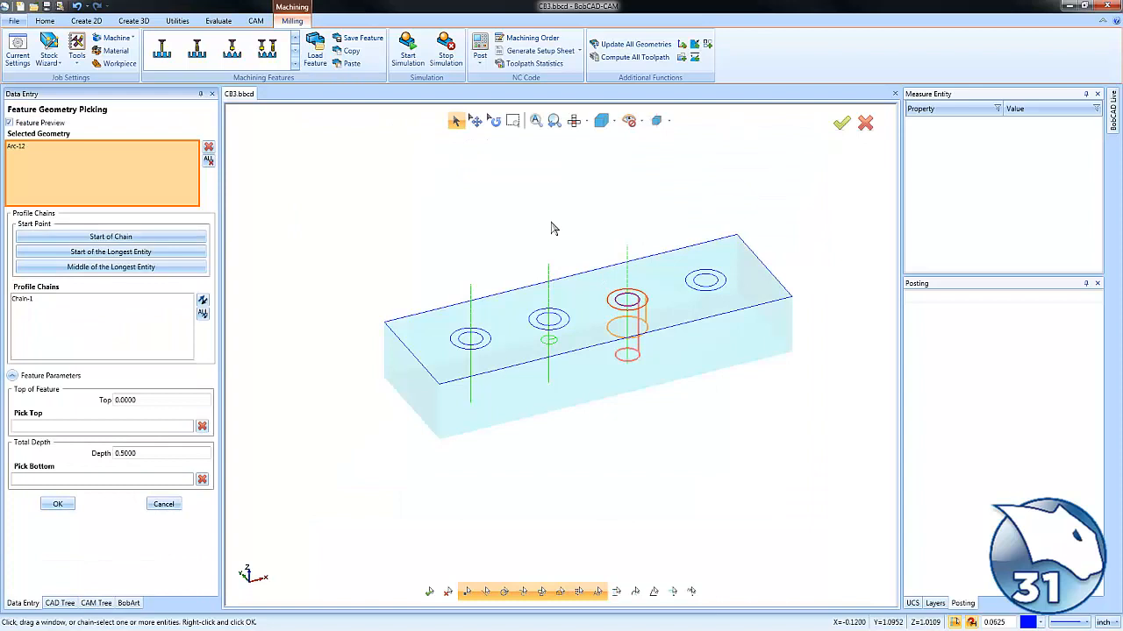
pyautogui.doubleClick(160, 453)
pyautogui.press('BackSpace')
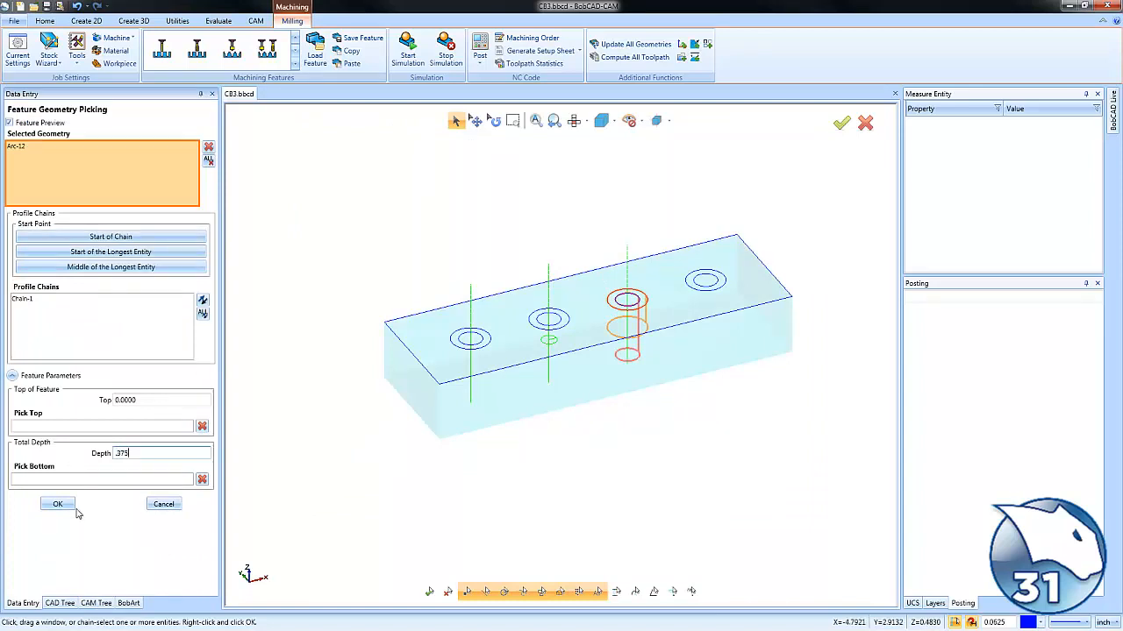
pyautogui.click(72, 509)
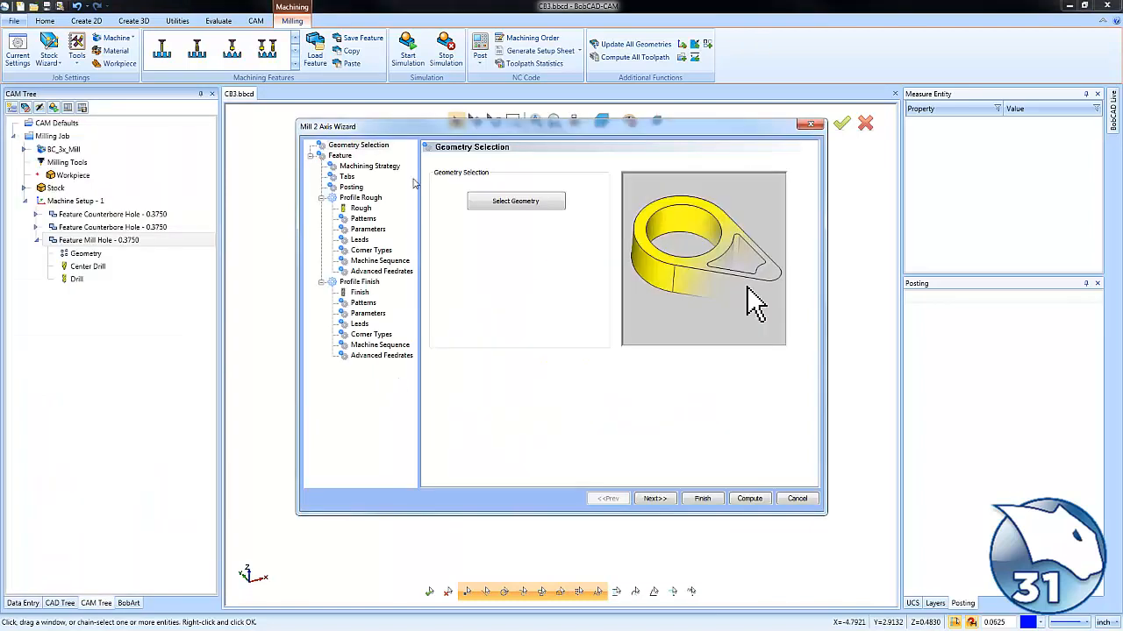
# - Use the Pocketing template for the 2 axis feature and remove its Profile Finish operation
pyautogui.click(373, 166)
pyautogui.click(453, 361)
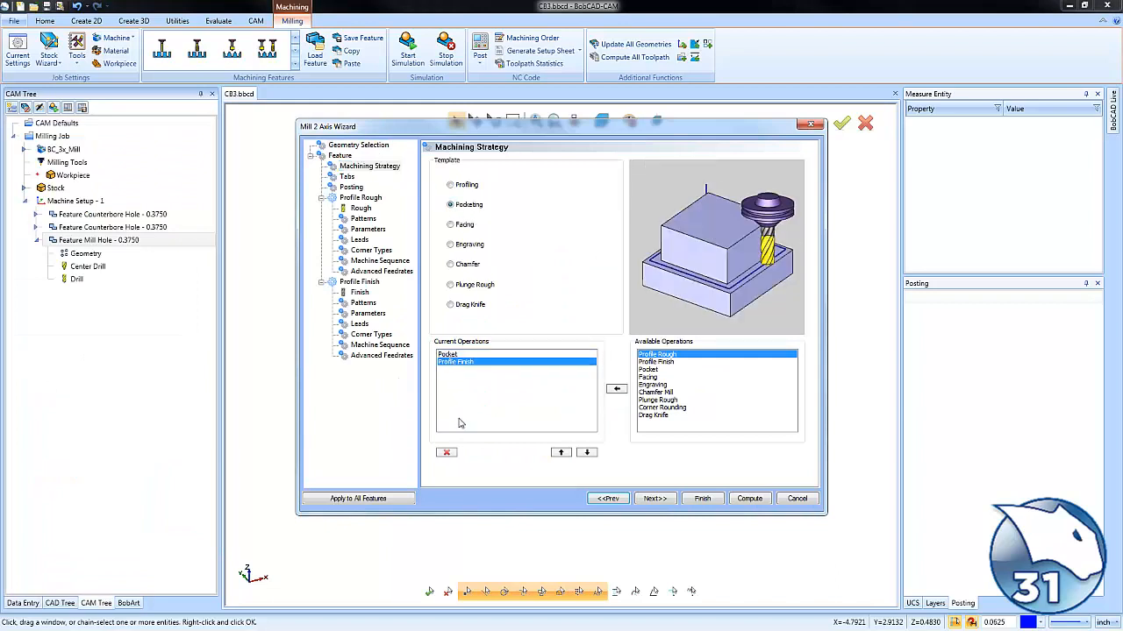
pyautogui.click(447, 453)
pyautogui.click(655, 498)
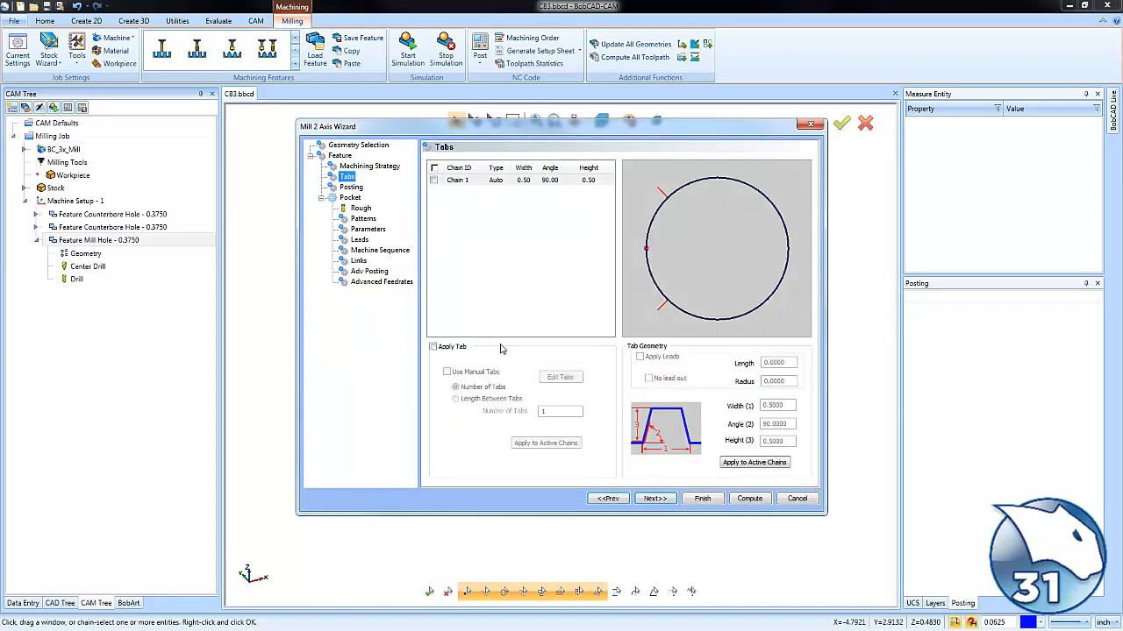
# - Enable the spiral pattern for circular pockets with a 20% stepover and compute the 2 axis feature's toolpath
pyautogui.click(361, 220)
pyautogui.click(453, 271)
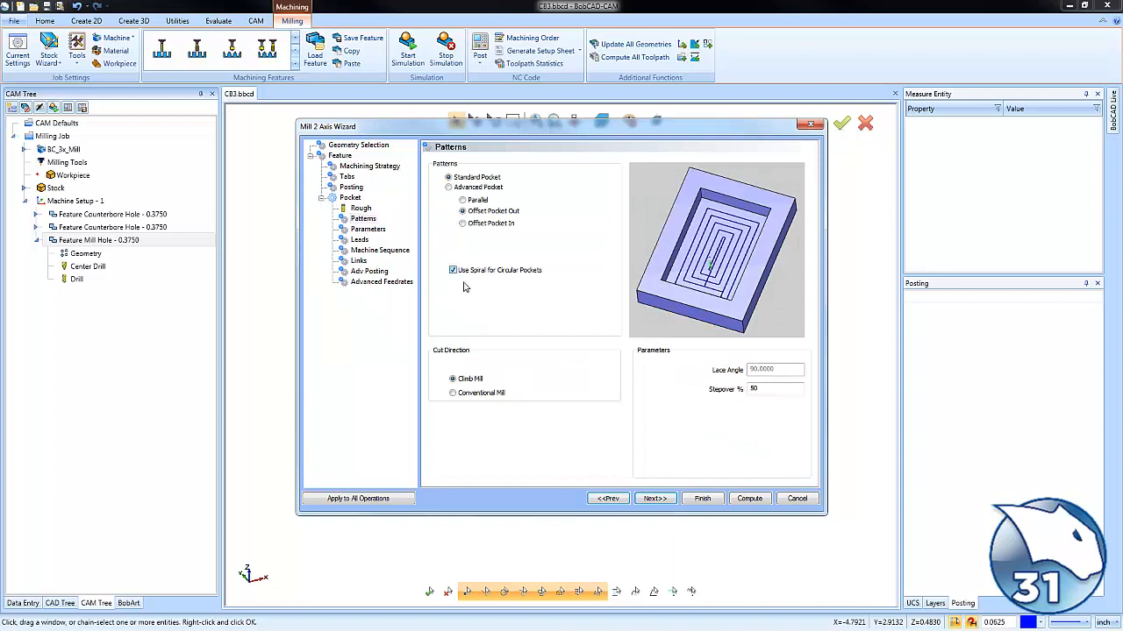
pyautogui.doubleClick(767, 389)
pyautogui.write('2')
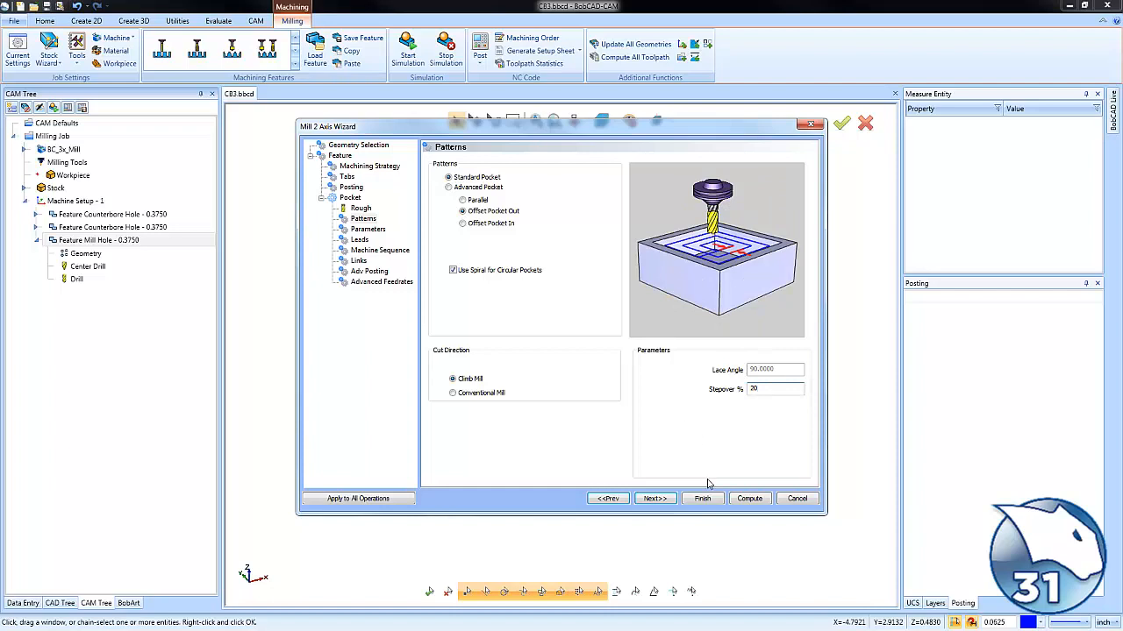
pyautogui.click(745, 499)
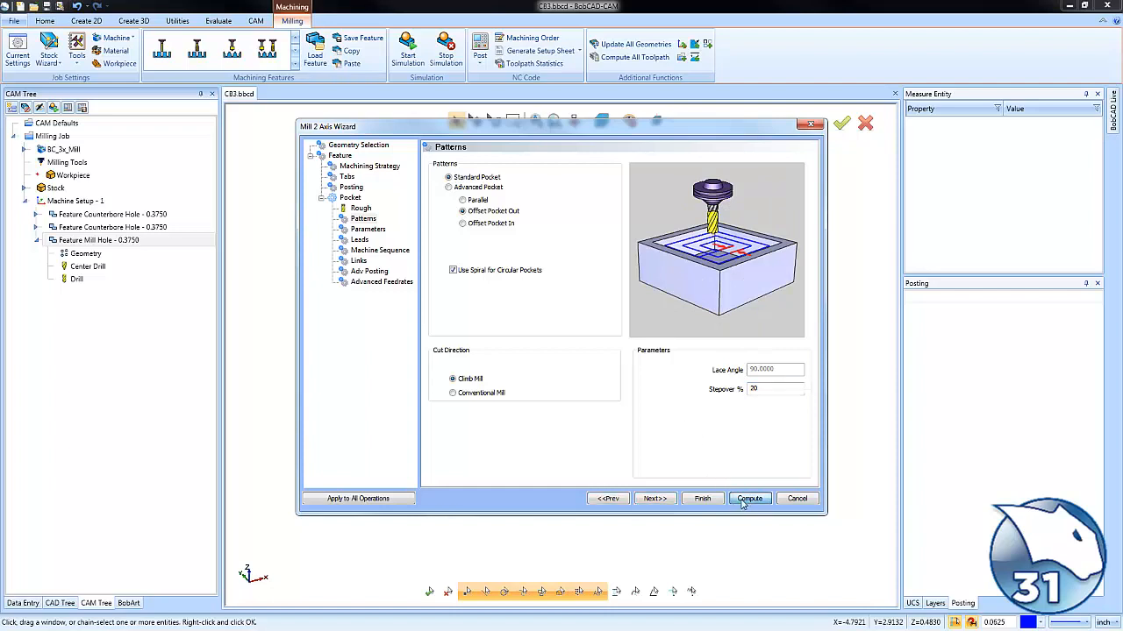
pyautogui.scroll(3, 638, 312)
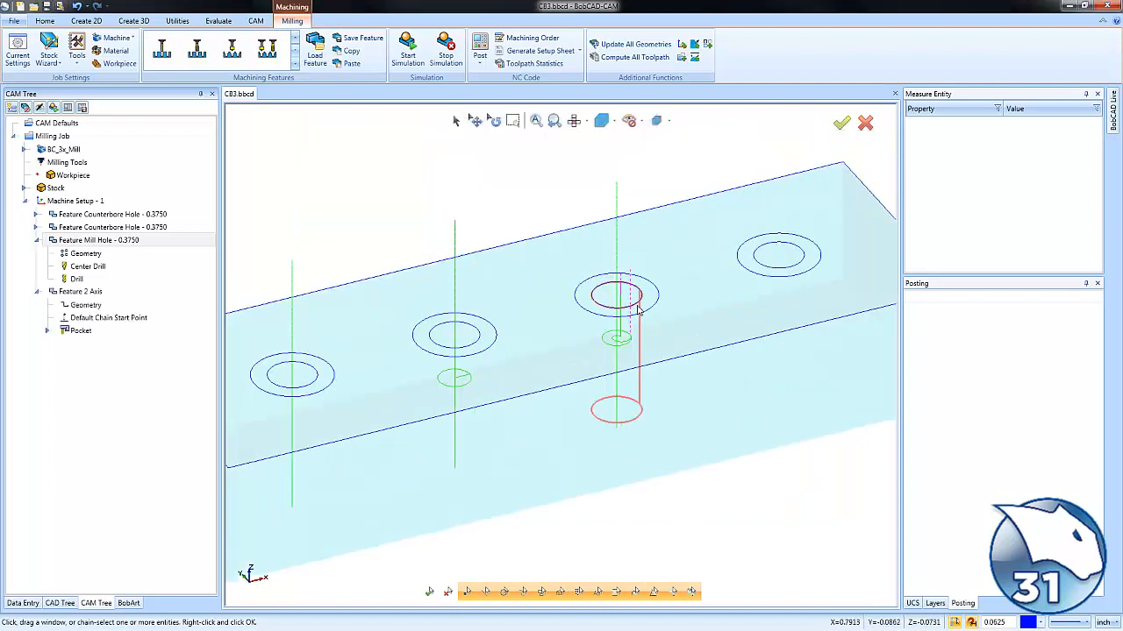
# - Copy the third hole's Mill Hole feature and paste it after the 2 Axis feature
pyautogui.scroll(3, 619, 340)
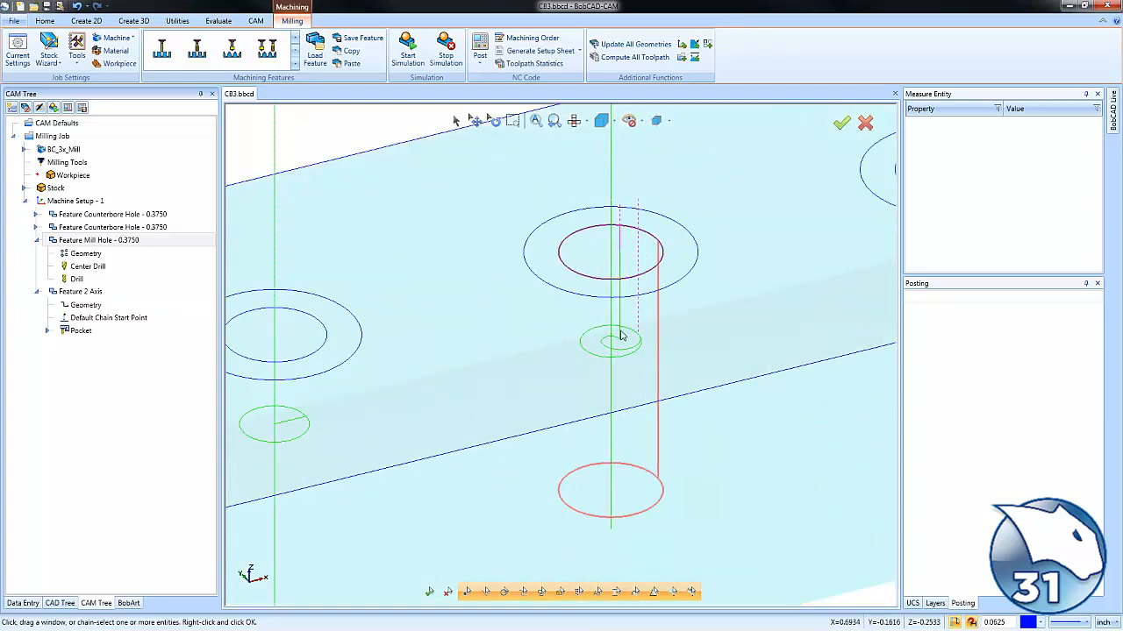
pyautogui.scroll(-3, 610, 364)
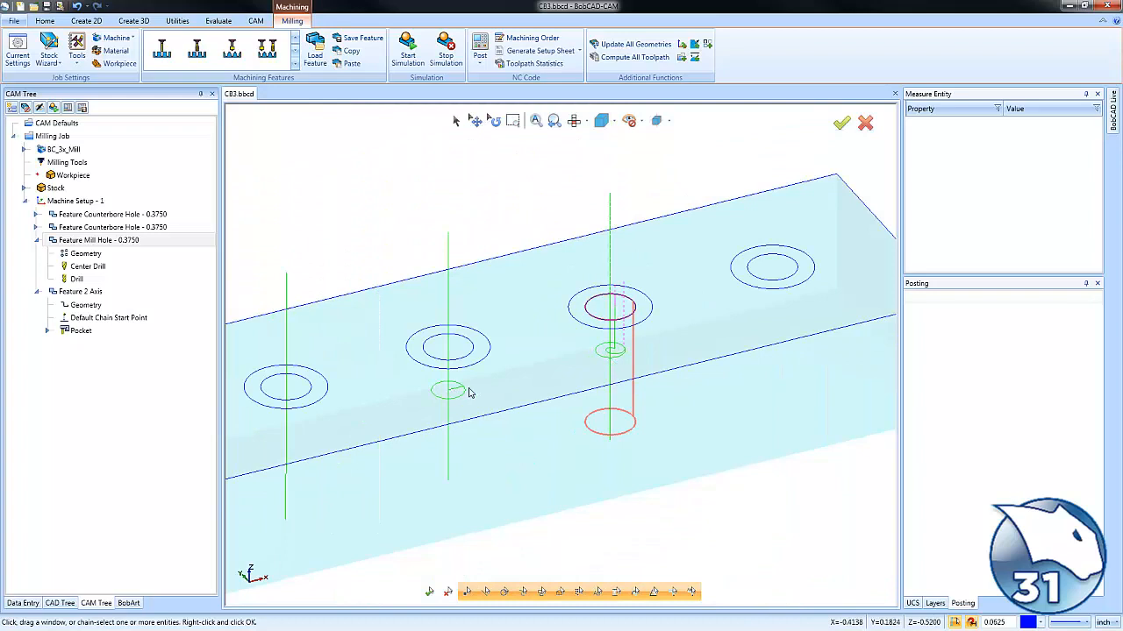
pyautogui.scroll(-2, 476, 383)
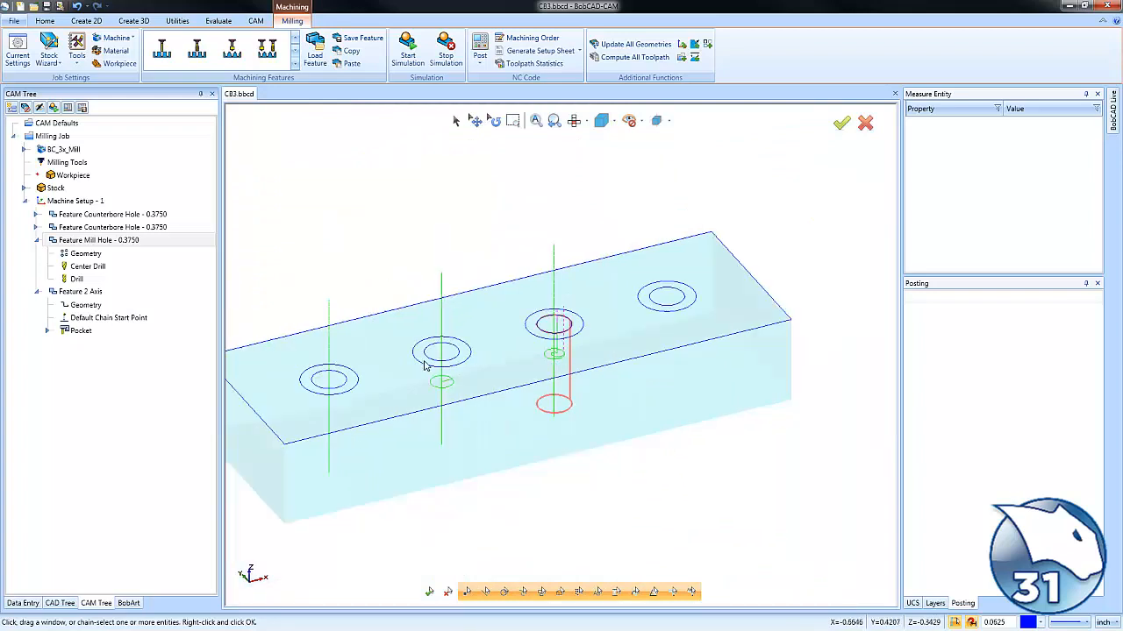
pyautogui.rightClick(91, 241)
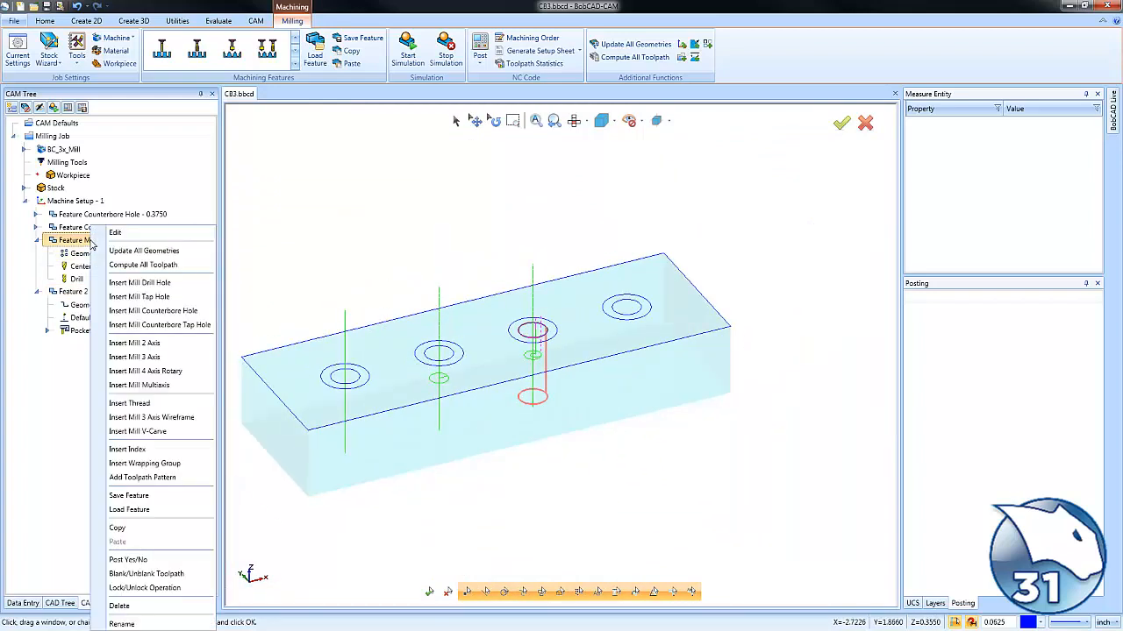
pyautogui.click(138, 529)
pyautogui.rightClick(88, 291)
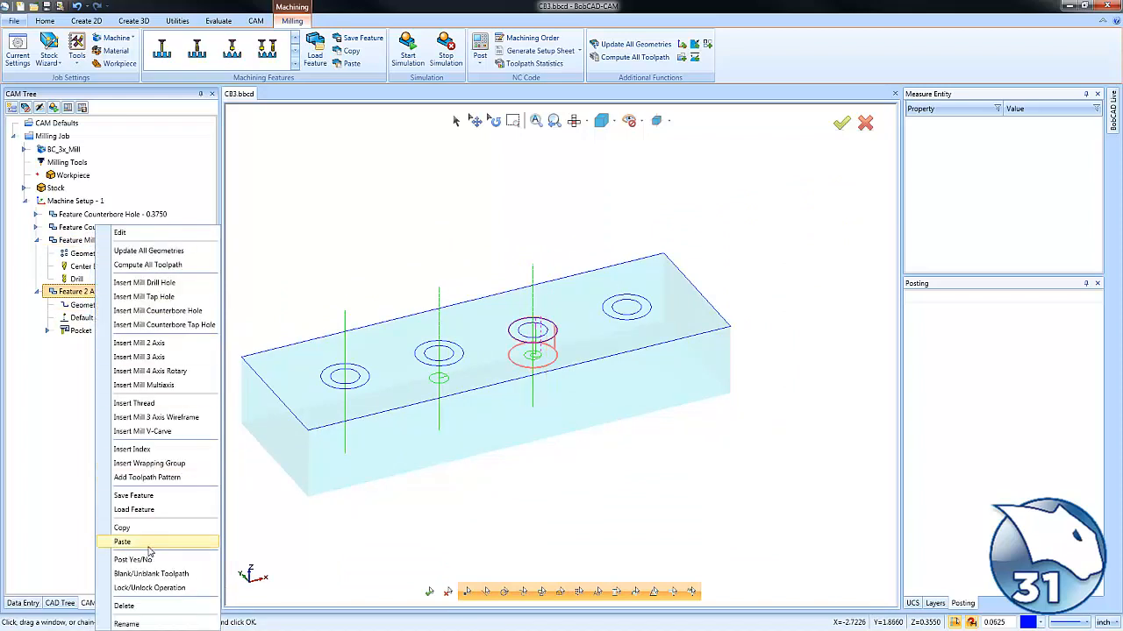
pyautogui.click(154, 498)
# - Reselect the pasted Mill Hole feature's geometry as the fourth hole's inner circle, keeping the Standard Drill type
pyautogui.rightClick(96, 356)
pyautogui.click(116, 363)
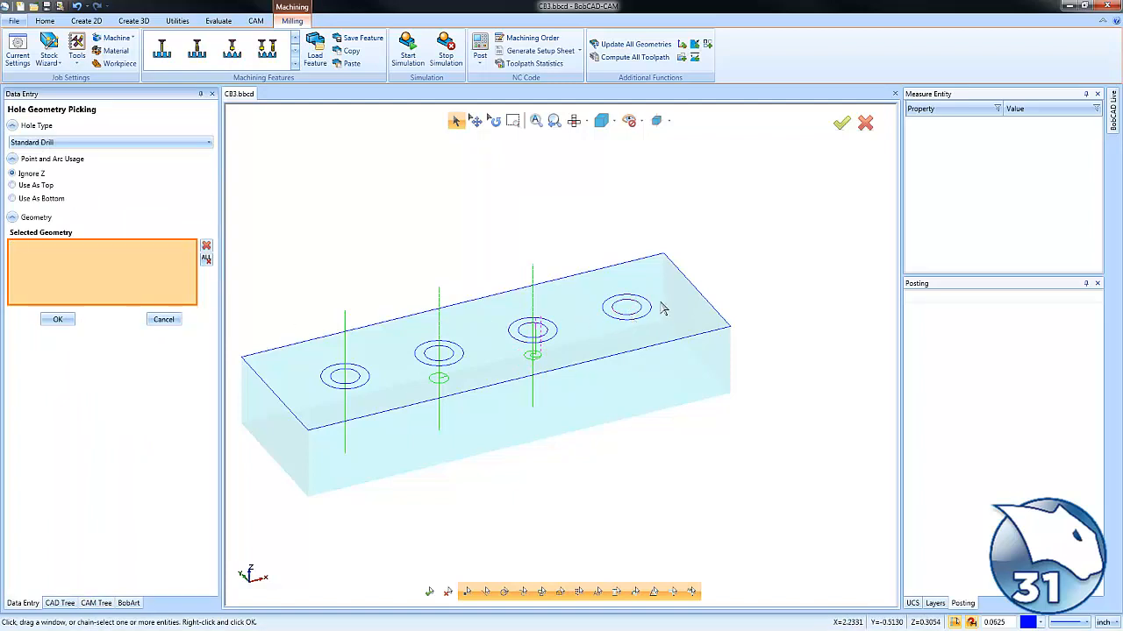
pyautogui.click(640, 318)
pyautogui.click(58, 319)
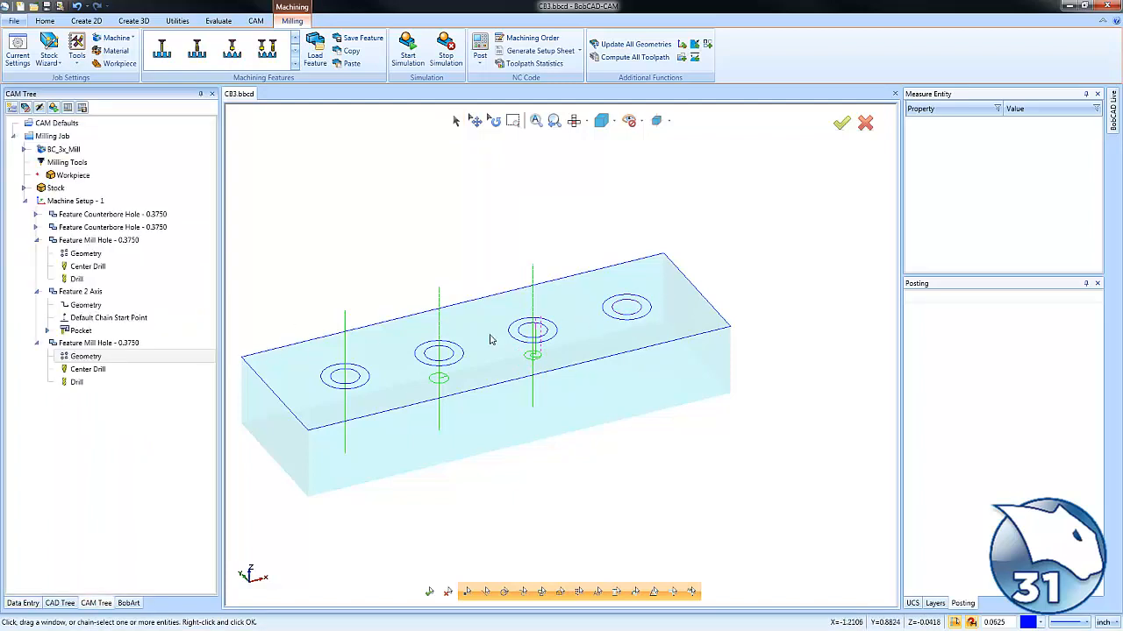
# - Set the pasted Mill Hole feature's depth to 1 and compute its toolpath
pyautogui.rightClick(96, 342)
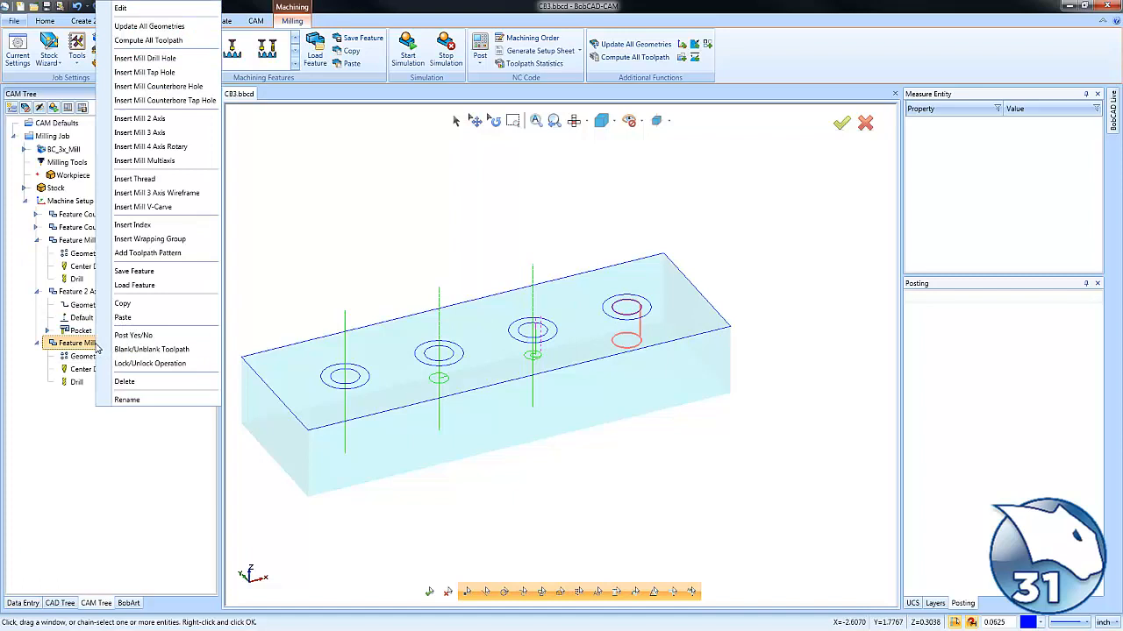
pyautogui.click(122, 9)
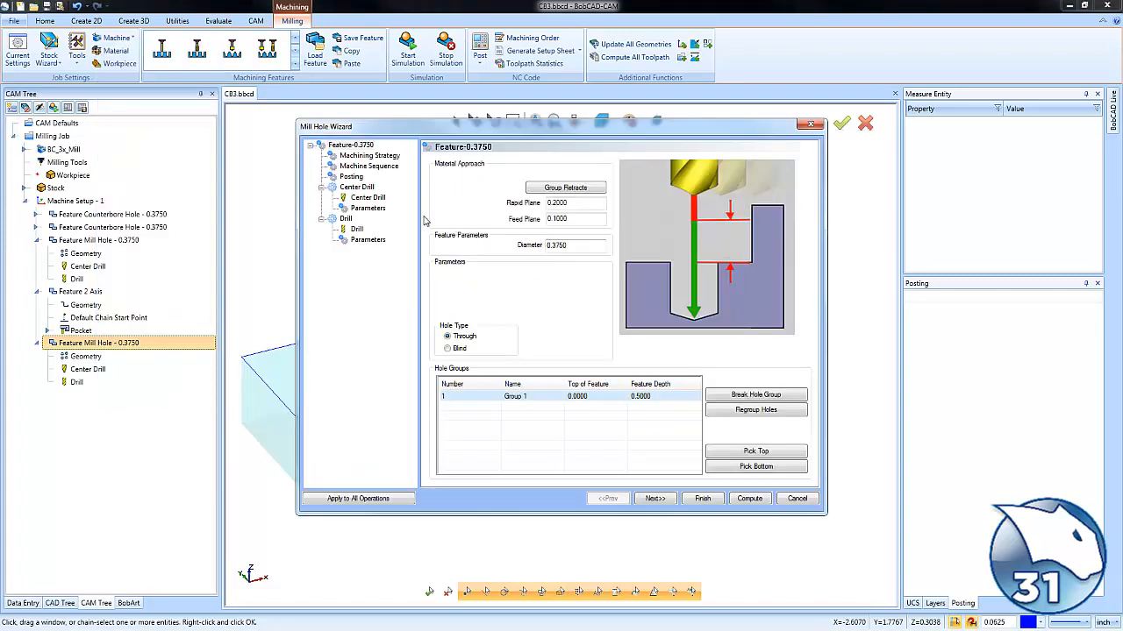
pyautogui.click(653, 397)
pyautogui.click(656, 397)
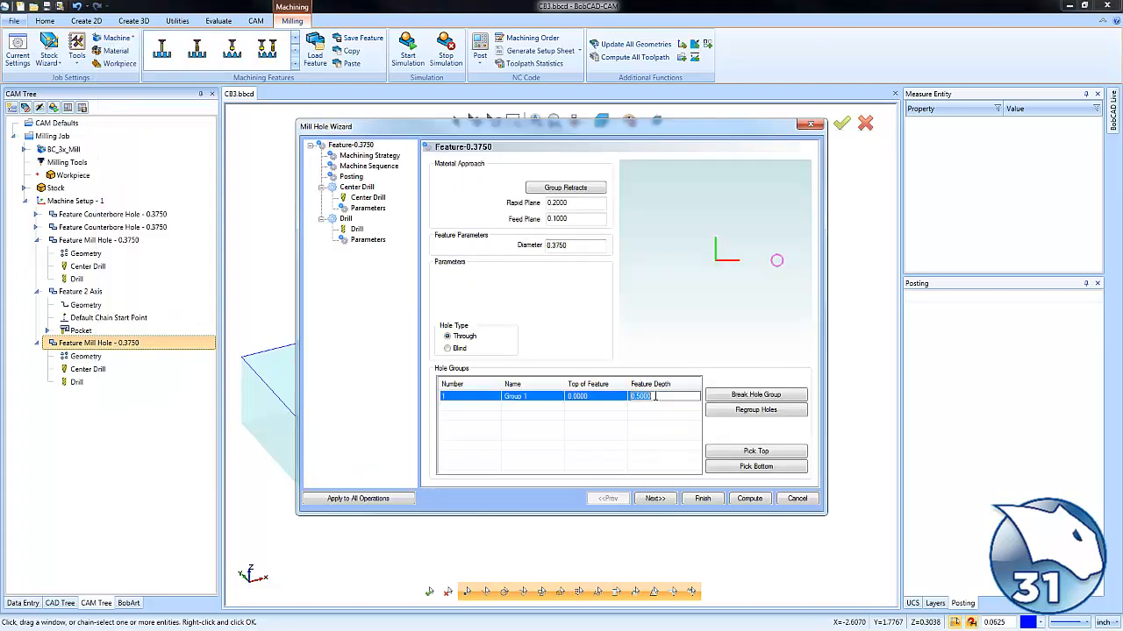
pyautogui.write('1')
pyautogui.click(655, 499)
pyautogui.click(747, 499)
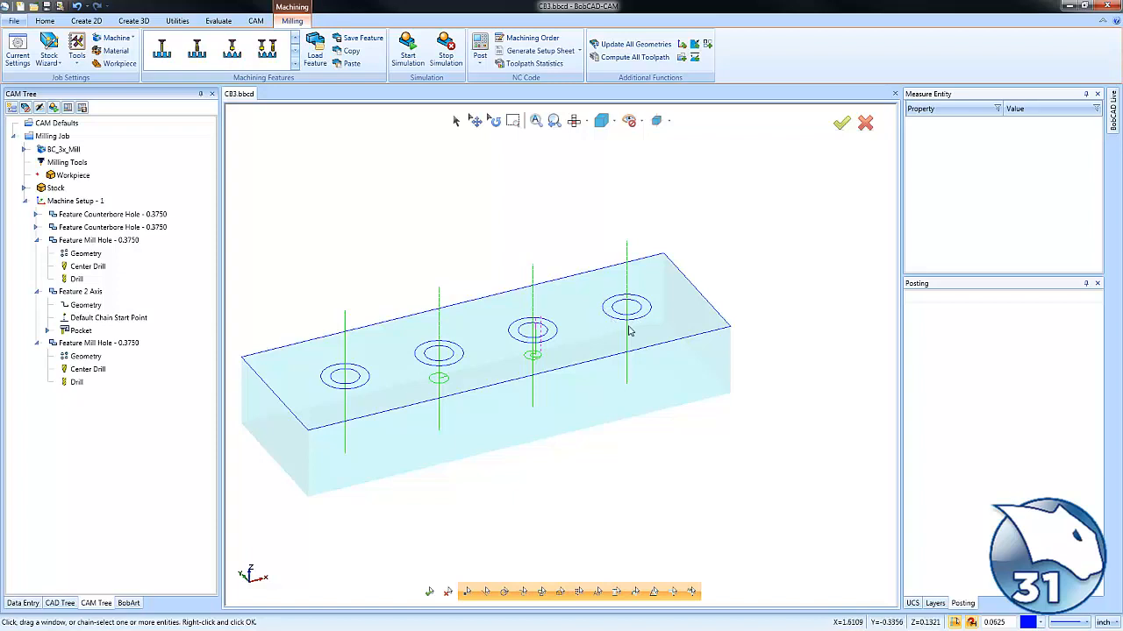
# - Insert a Mill 2 Axis feature on the fourth hole's outer circle with a total depth of .375
pyautogui.rightClick(88, 345)
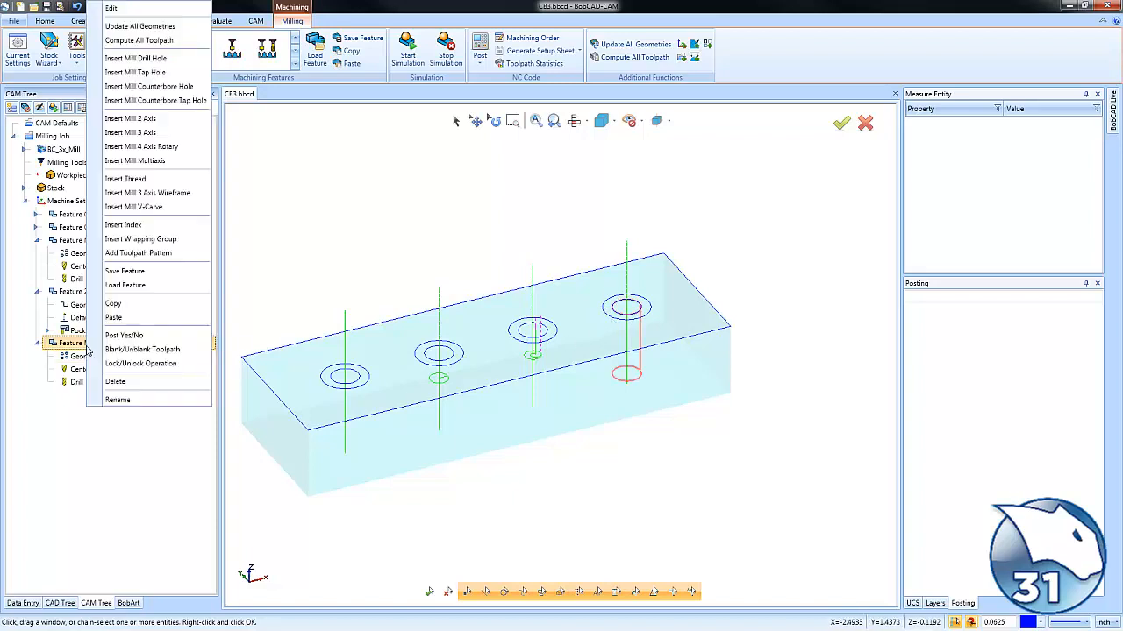
pyautogui.click(173, 119)
pyautogui.click(516, 202)
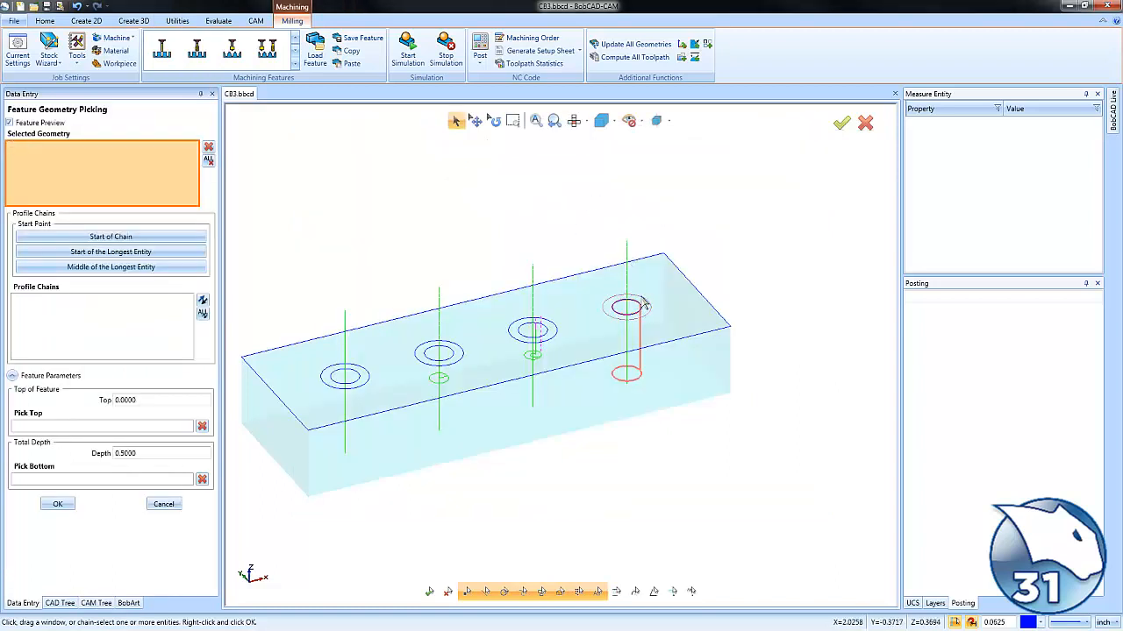
pyautogui.click(643, 306)
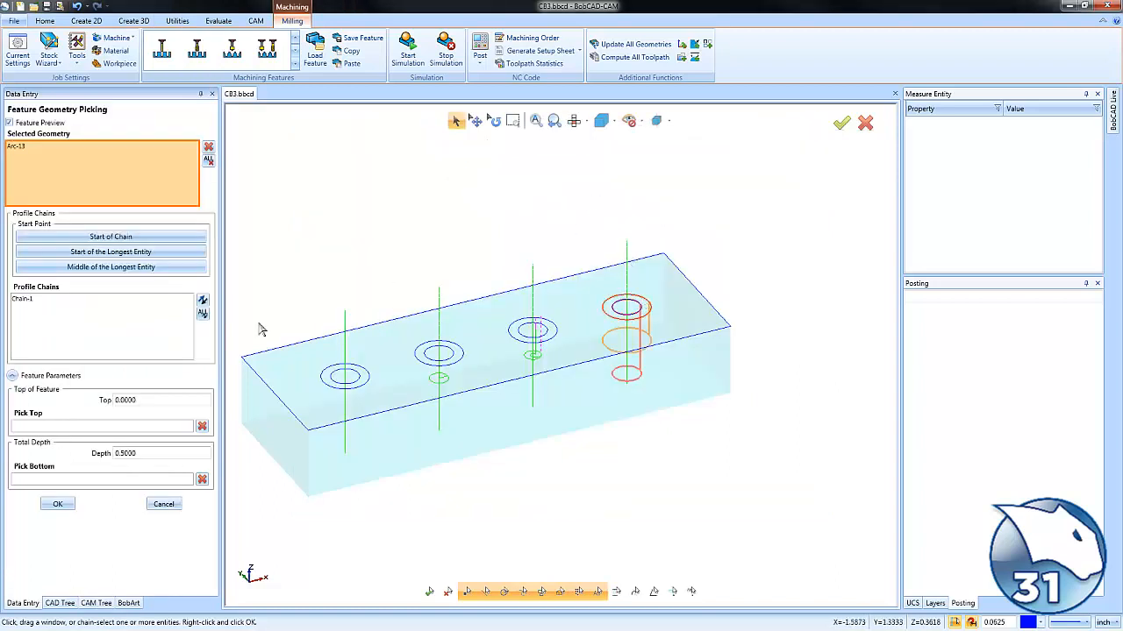
pyautogui.click(98, 480)
pyautogui.doubleClick(125, 453)
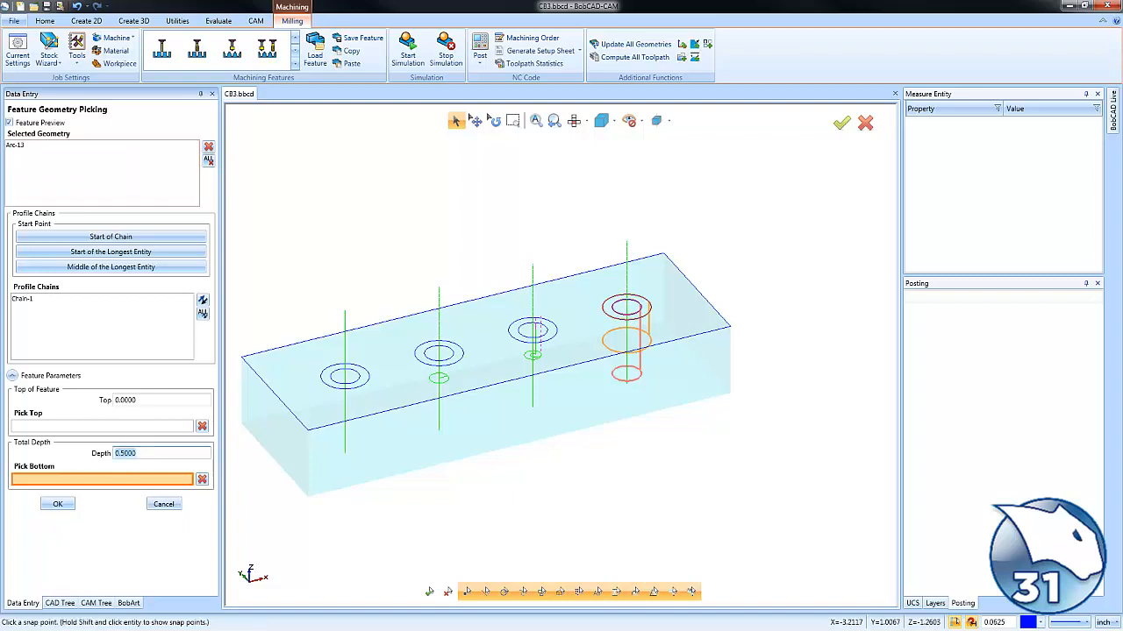
pyautogui.write('.375')
pyautogui.click(29, 301)
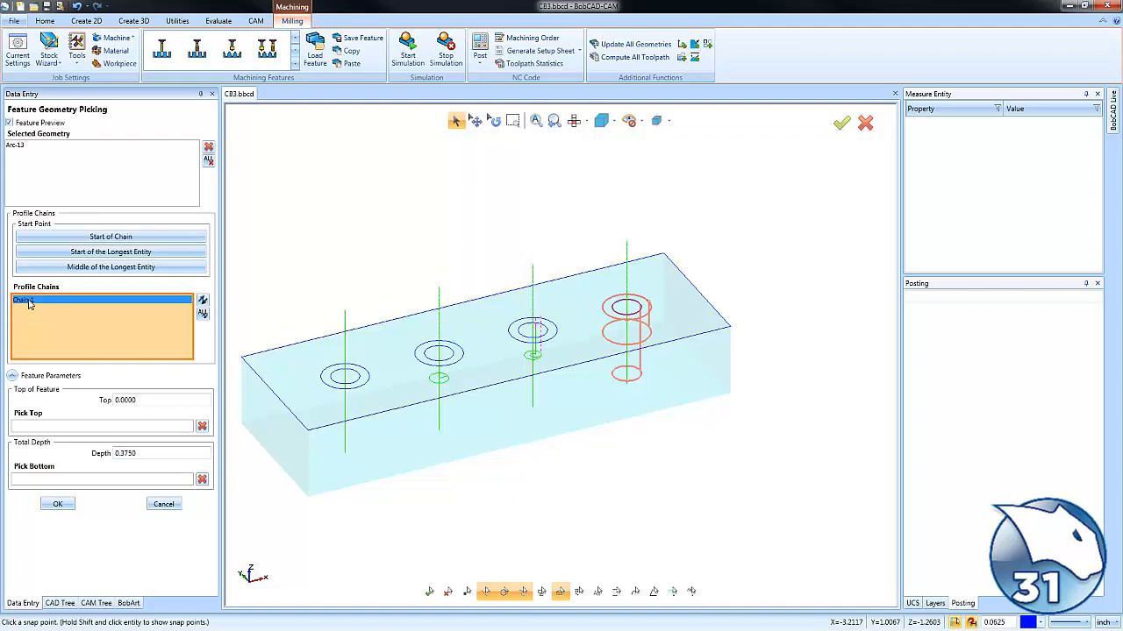
pyautogui.click(57, 504)
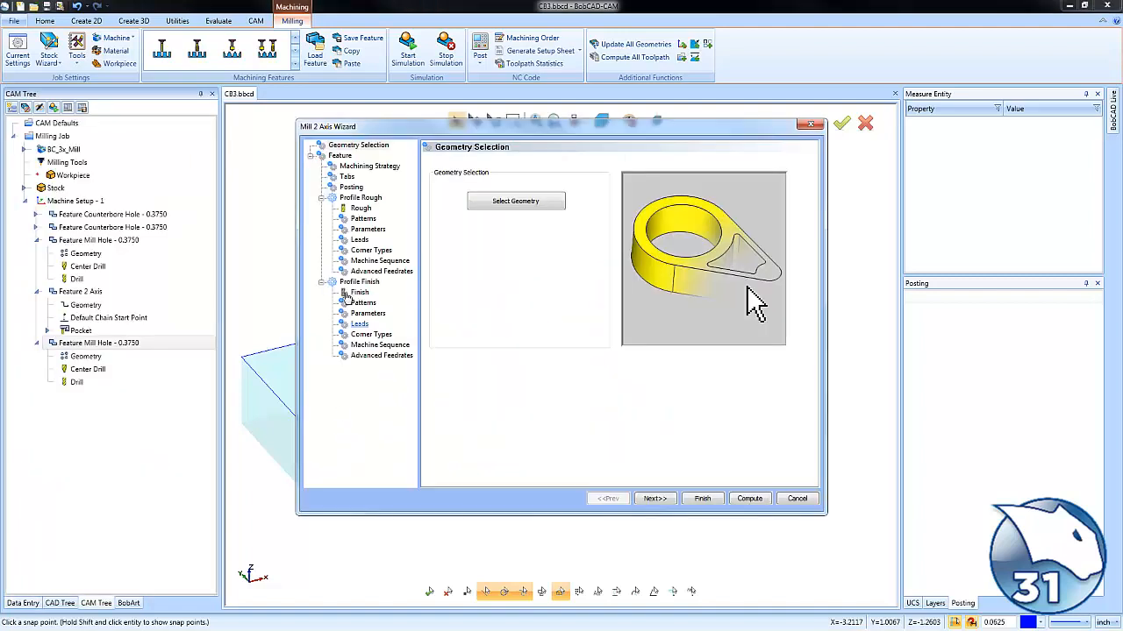
# - Keep the Profiling template for the new 2 Axis feature and remove its Profile Finish operation
pyautogui.click(388, 166)
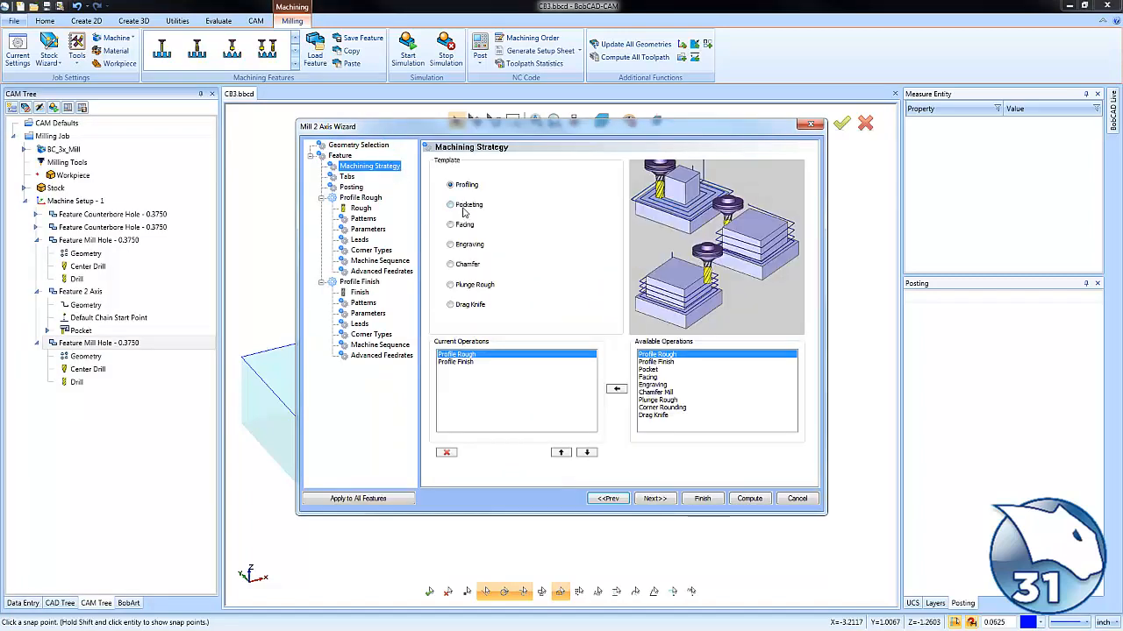
pyautogui.click(456, 362)
pyautogui.click(447, 452)
pyautogui.click(654, 498)
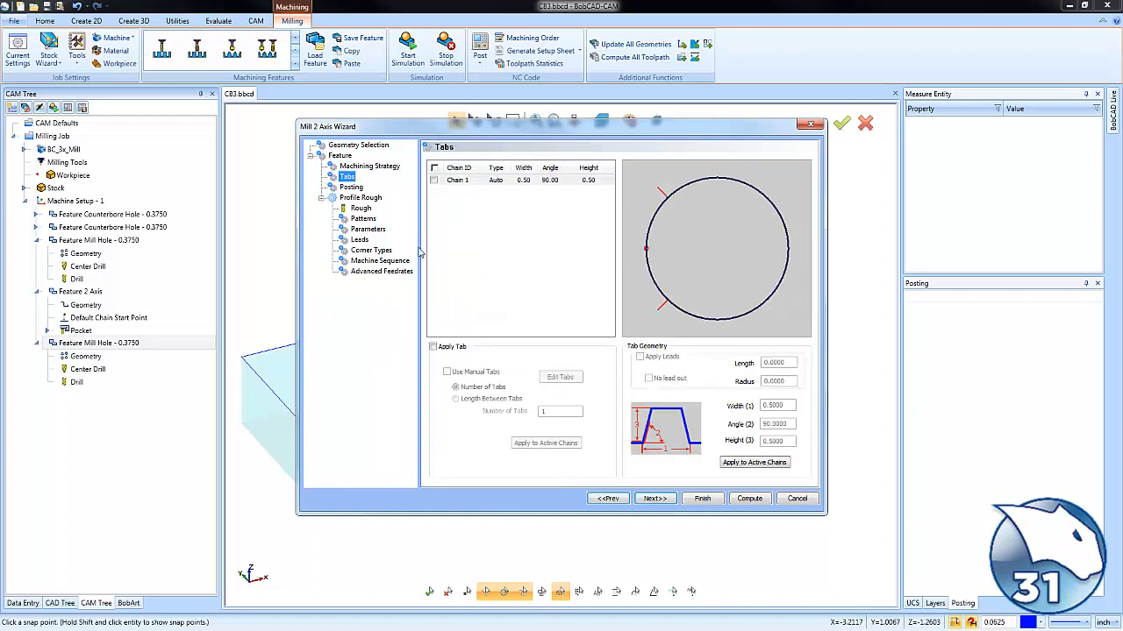
# - Use the Contour Ramping pattern for Profile Rough with a .05 depth of cut and compute the toolpath
pyautogui.click(362, 209)
pyautogui.click(363, 220)
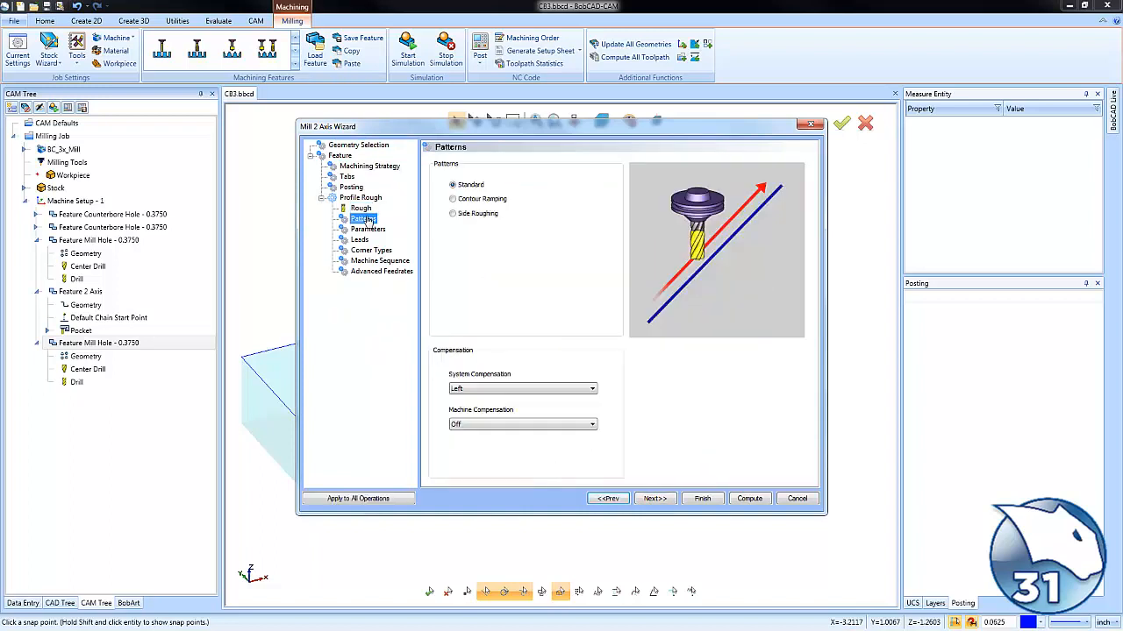
pyautogui.click(454, 200)
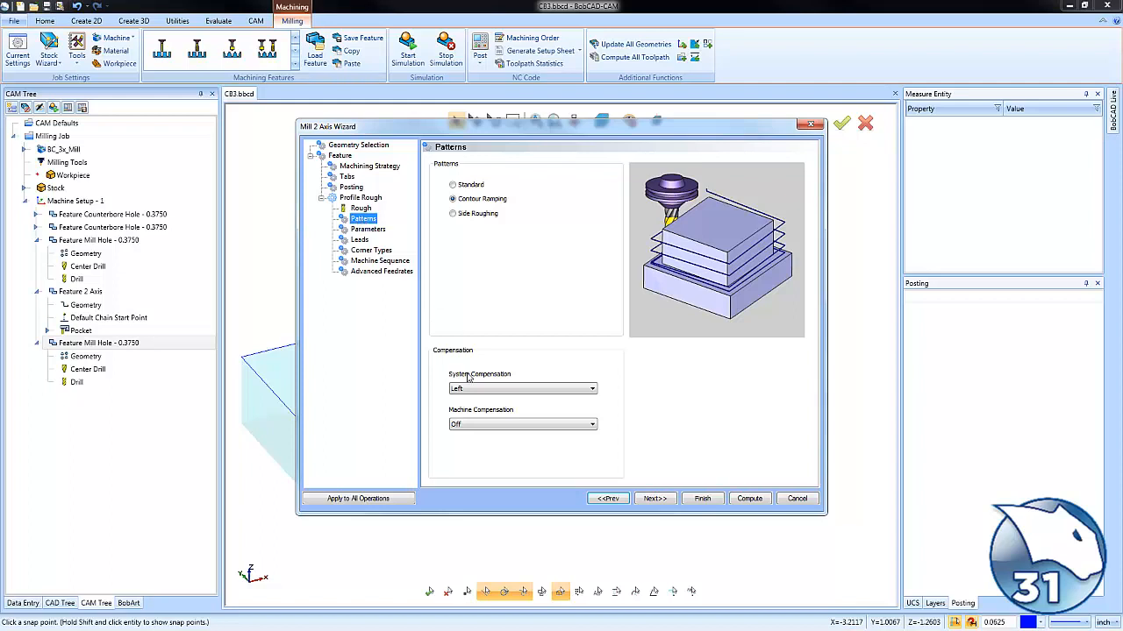
pyautogui.click(368, 229)
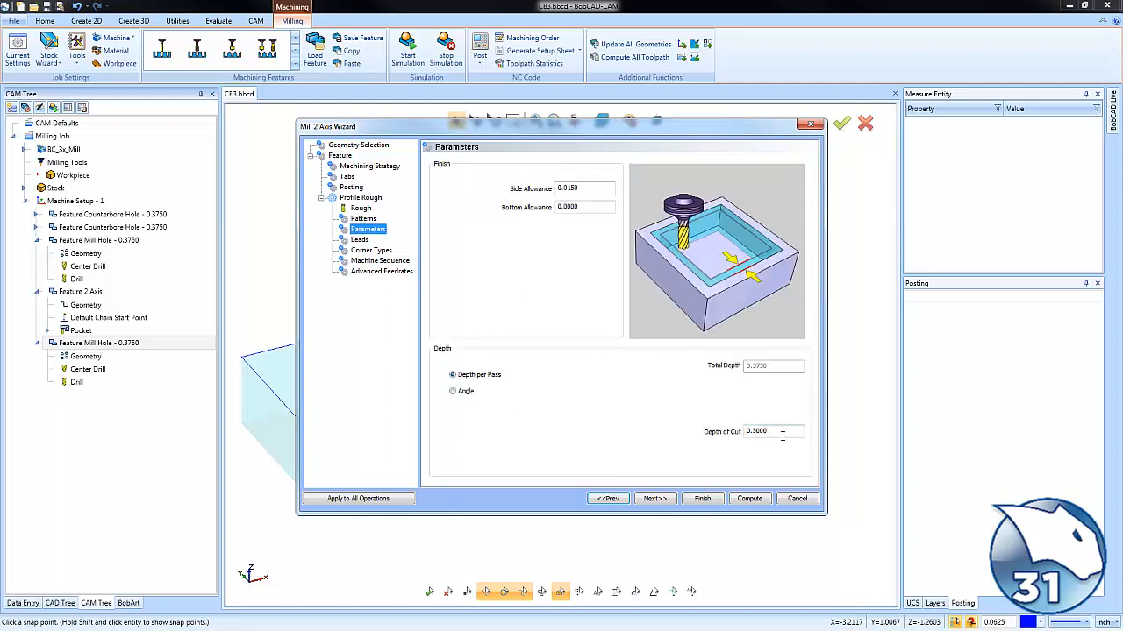
pyautogui.moveTo(776, 432); pyautogui.dragTo(693, 431)
pyautogui.write('.05')
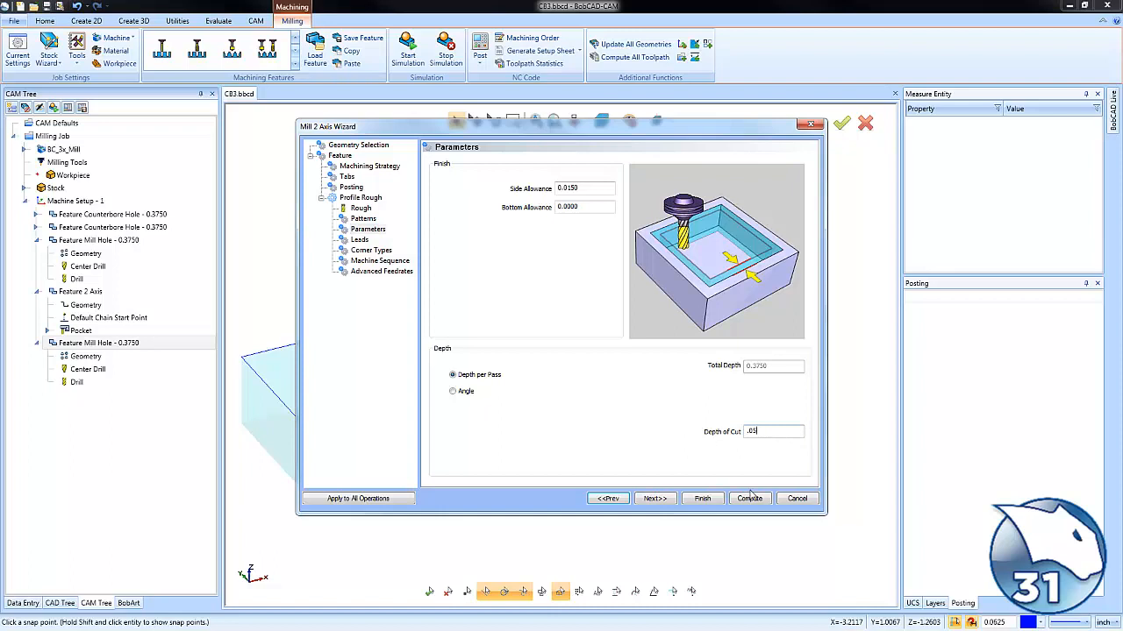
pyautogui.click(749, 500)
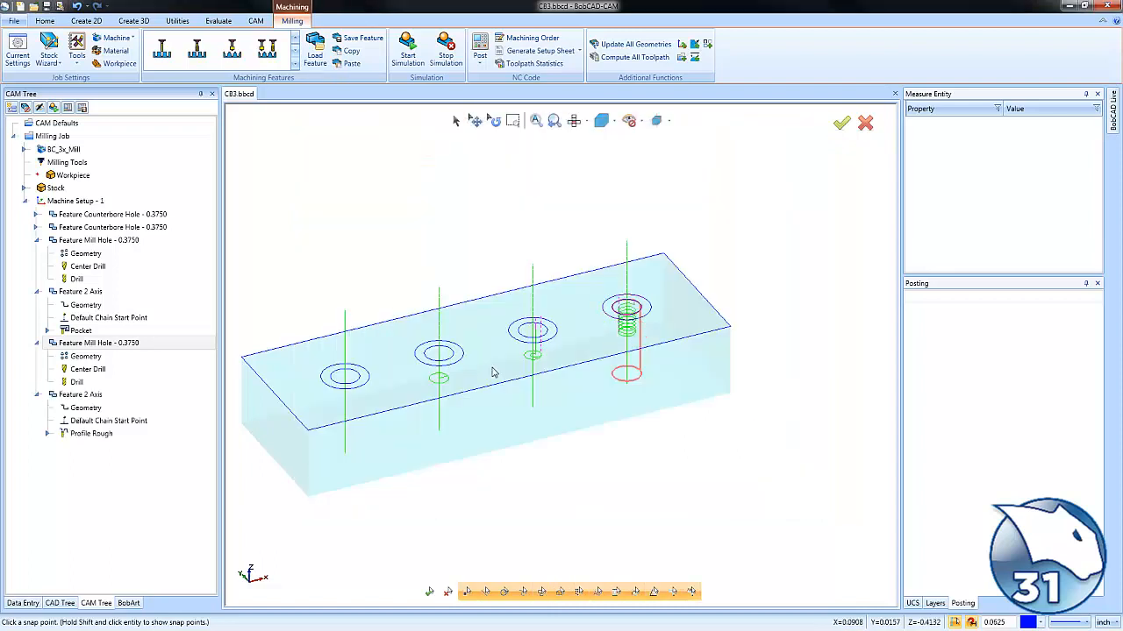
# - Backplot the fourth hole's Profile Rough operation to check the ramping tool motion
pyautogui.rightClick(88, 433)
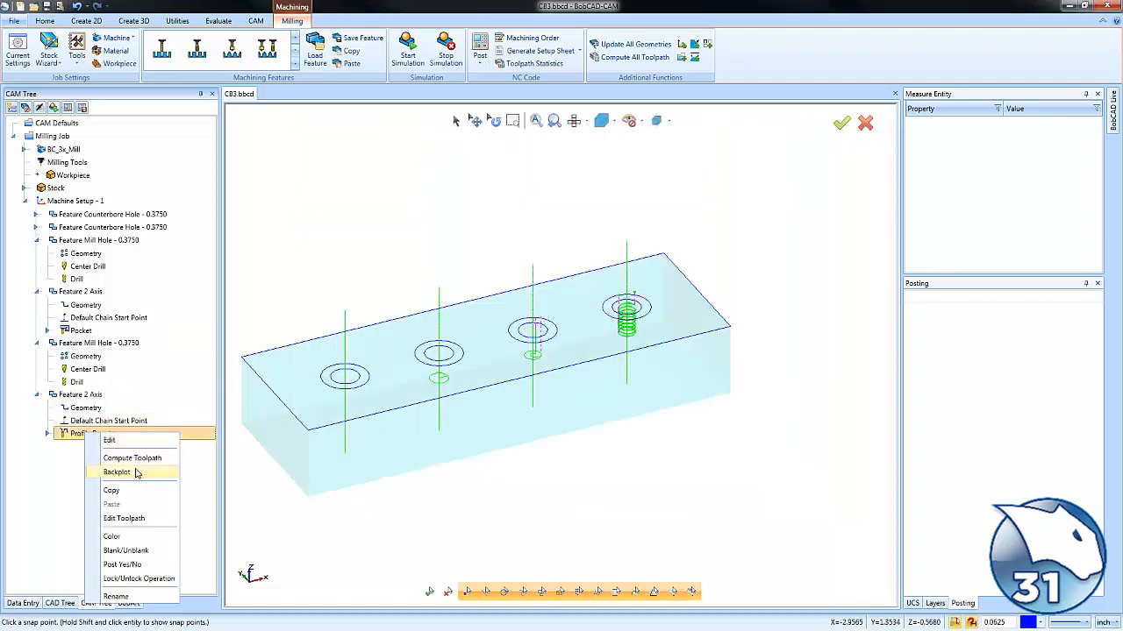
pyautogui.click(138, 474)
pyautogui.click(132, 140)
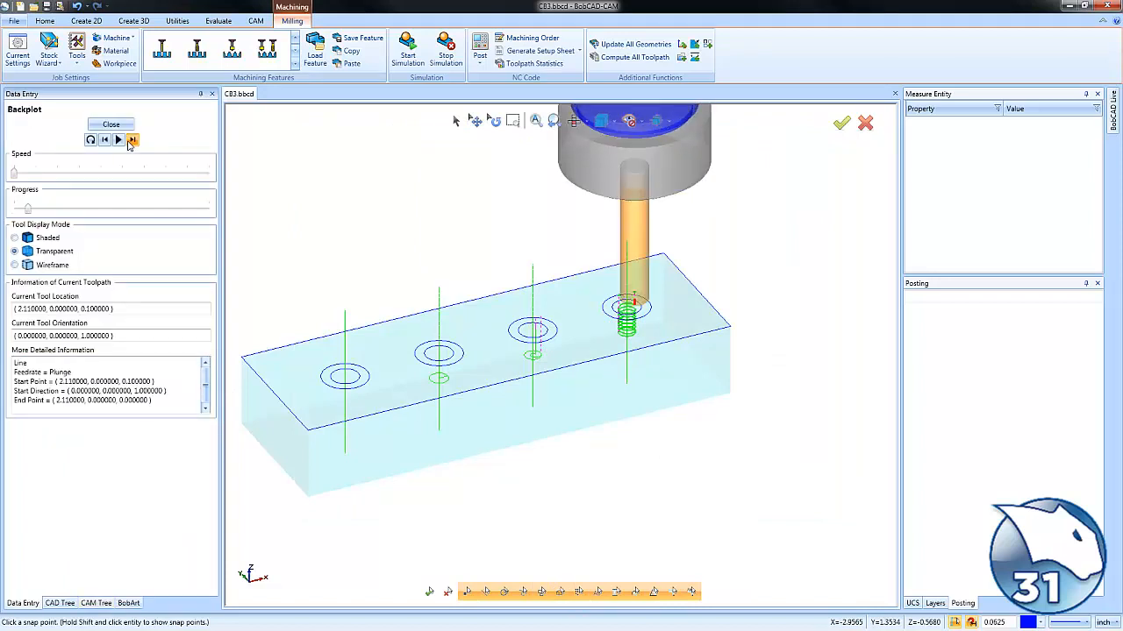
pyautogui.click(132, 141)
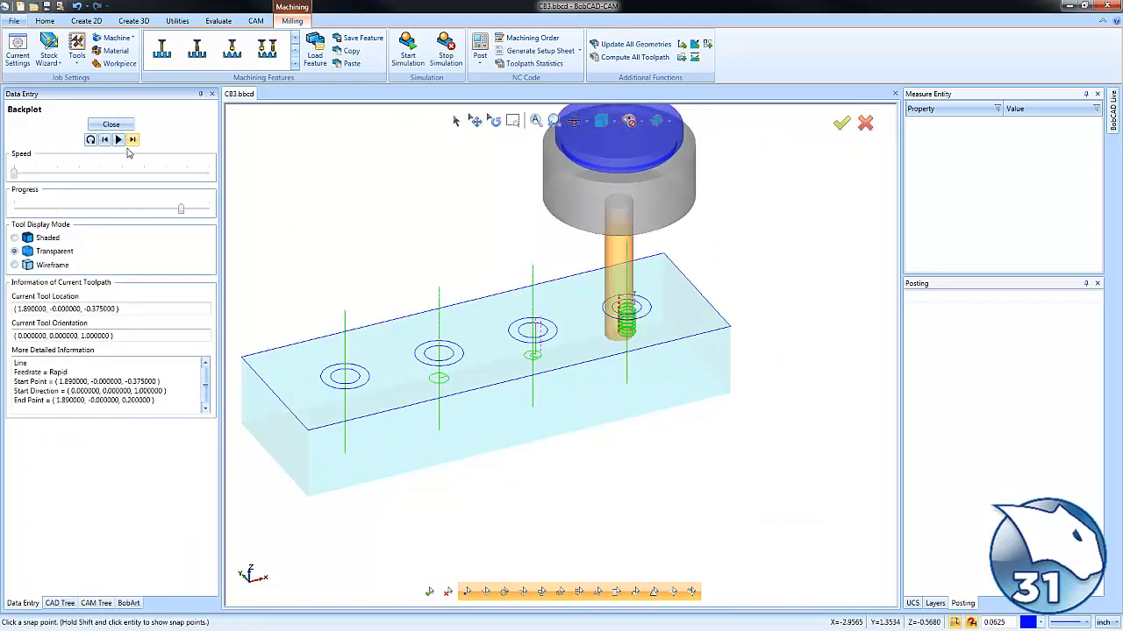
pyautogui.click(111, 124)
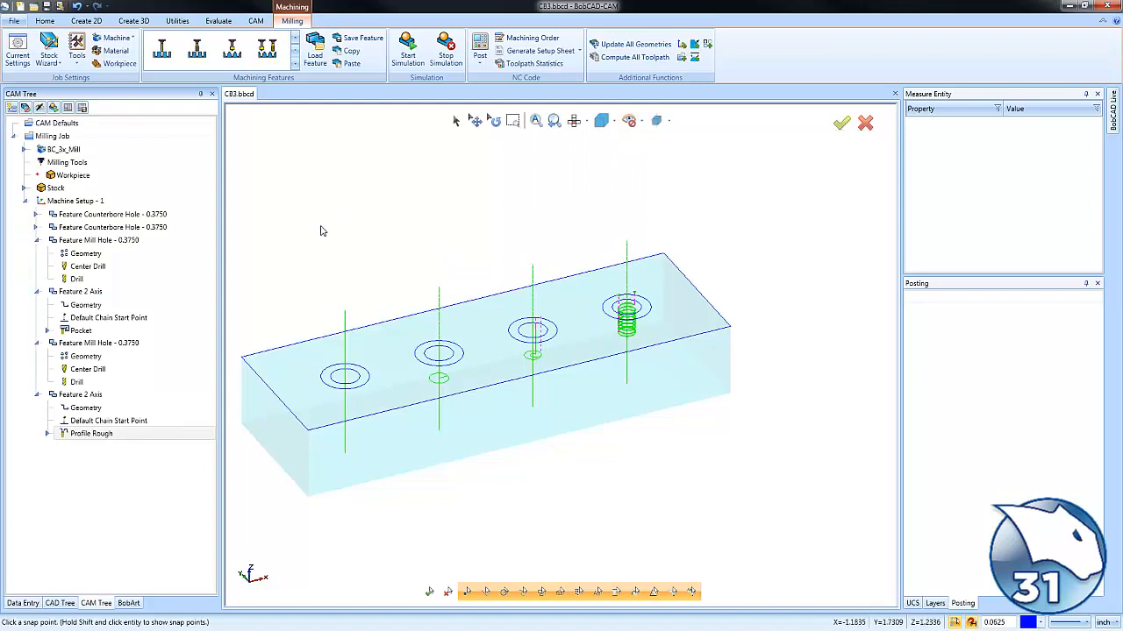
# - Collapse both Mill Hole features and both 2 Axis features in the CAM tree
pyautogui.click(36, 240)
pyautogui.click(36, 252)
pyautogui.click(36, 266)
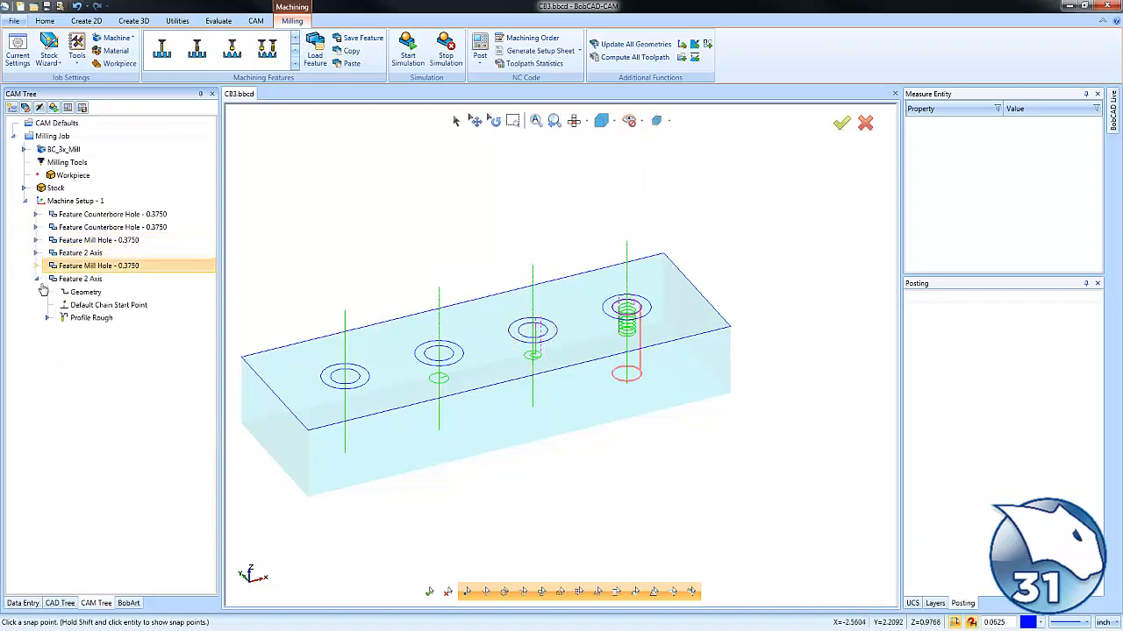
pyautogui.click(36, 279)
# - Backplot the Counterbore Drill operation of the first hole's counterbore feature
pyautogui.click(36, 214)
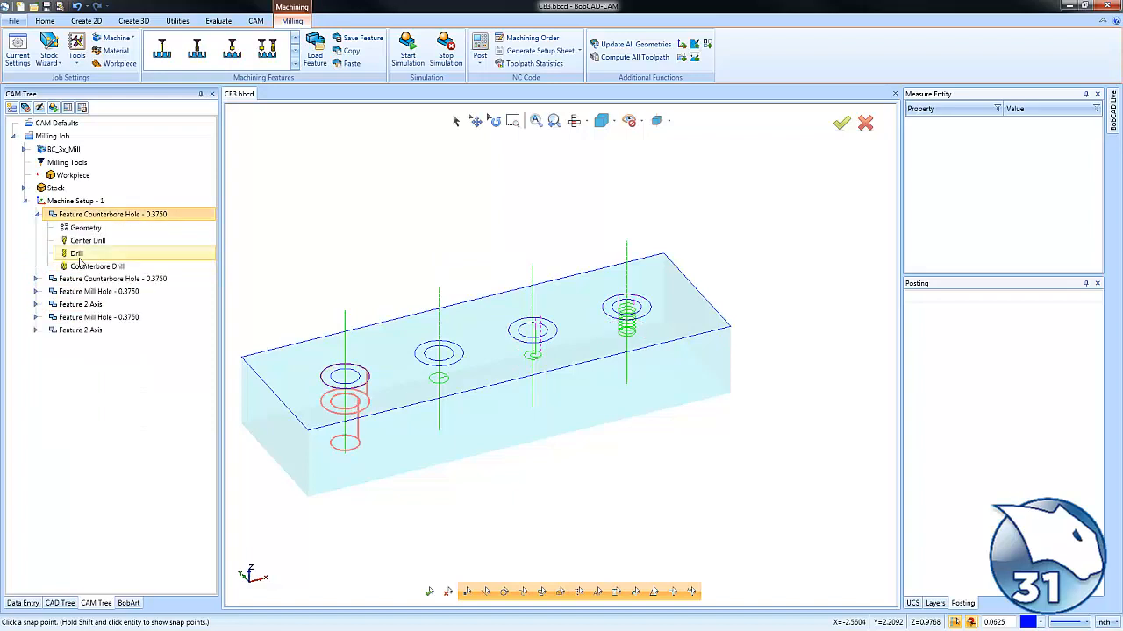
pyautogui.click(97, 267)
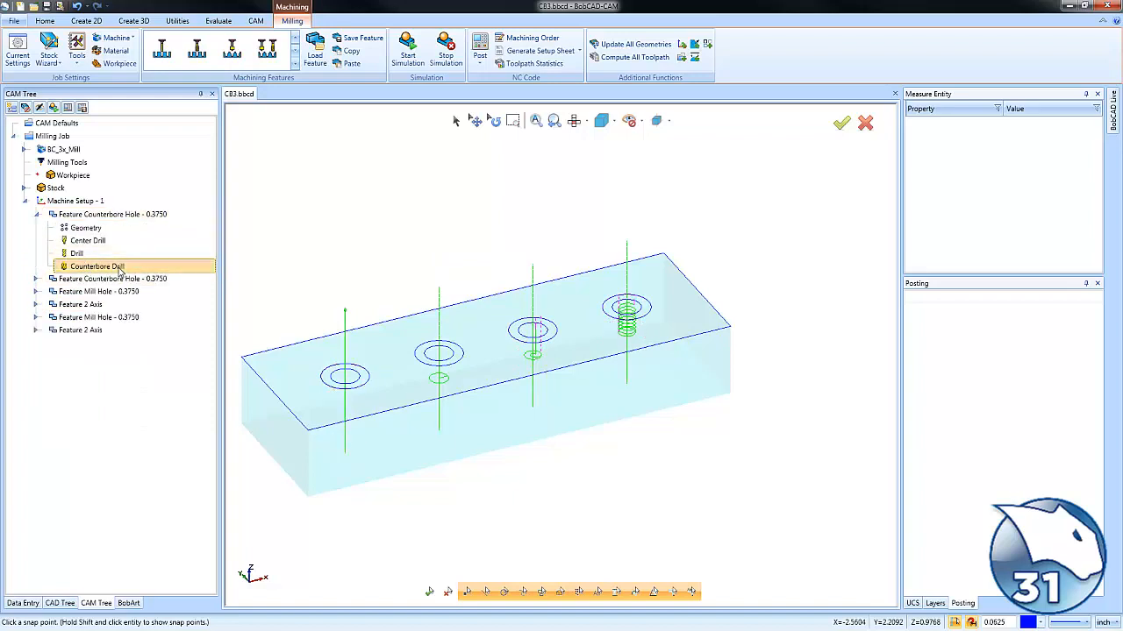
pyautogui.rightClick(119, 272)
pyautogui.click(144, 309)
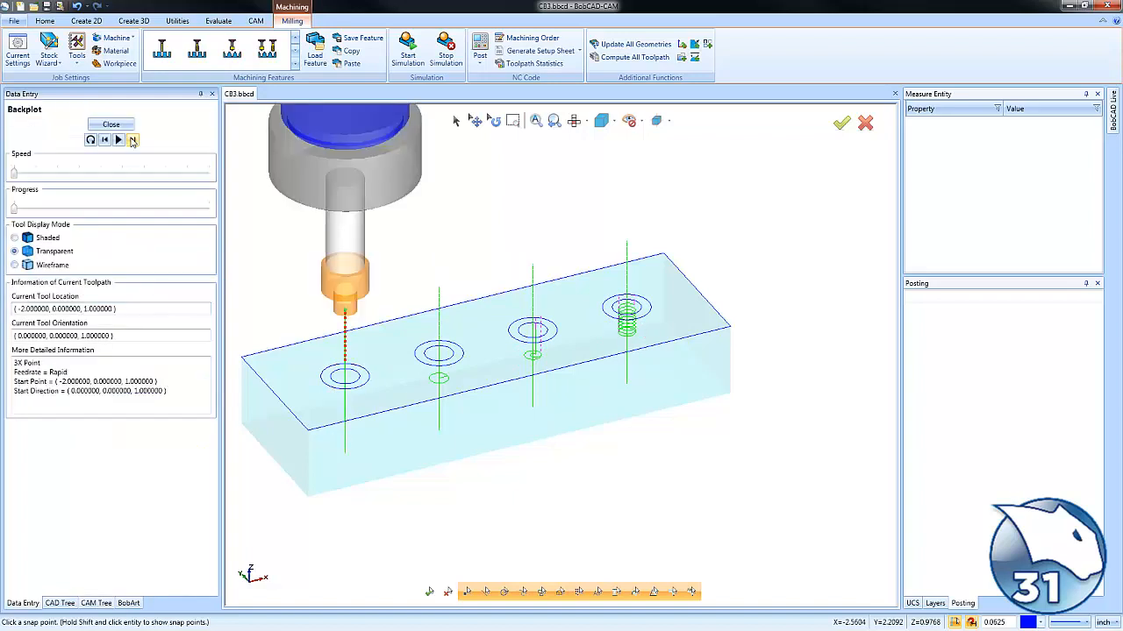
pyautogui.click(132, 140)
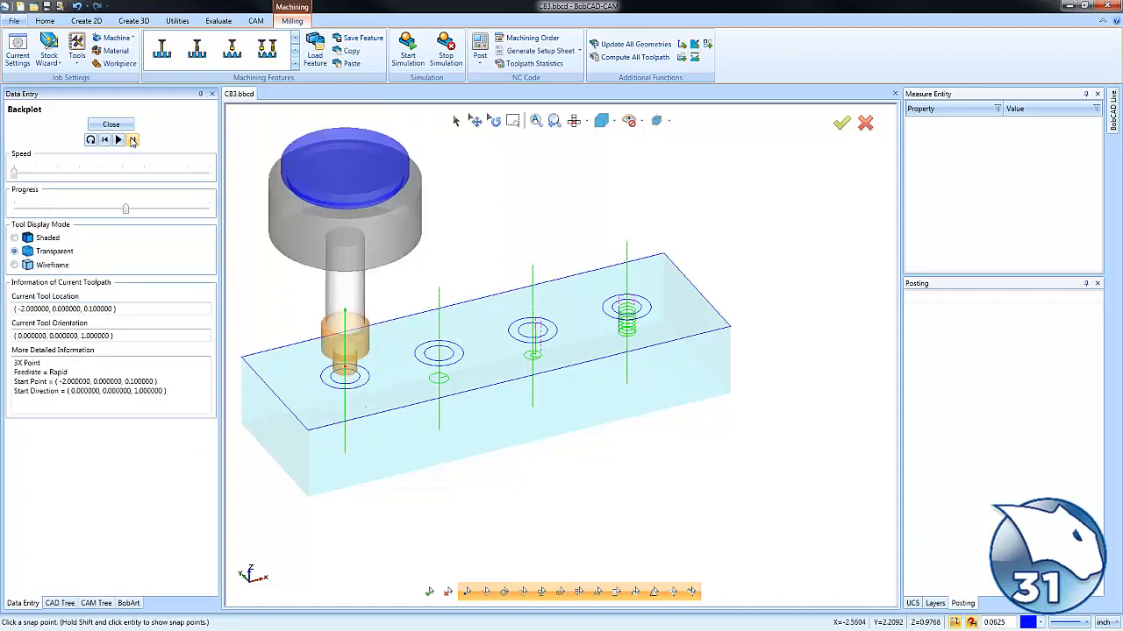
pyautogui.click(110, 123)
# - Backplot the Counterbore Mill operation of the second hole's counterbore feature
pyautogui.click(53, 279)
pyautogui.click(35, 279)
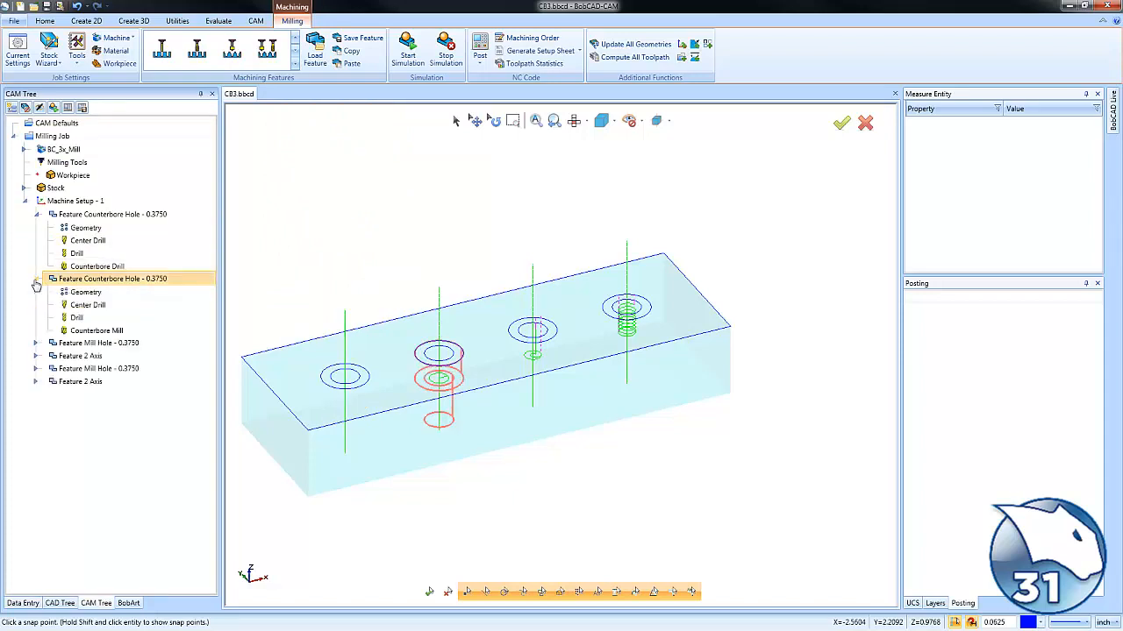
pyautogui.click(104, 332)
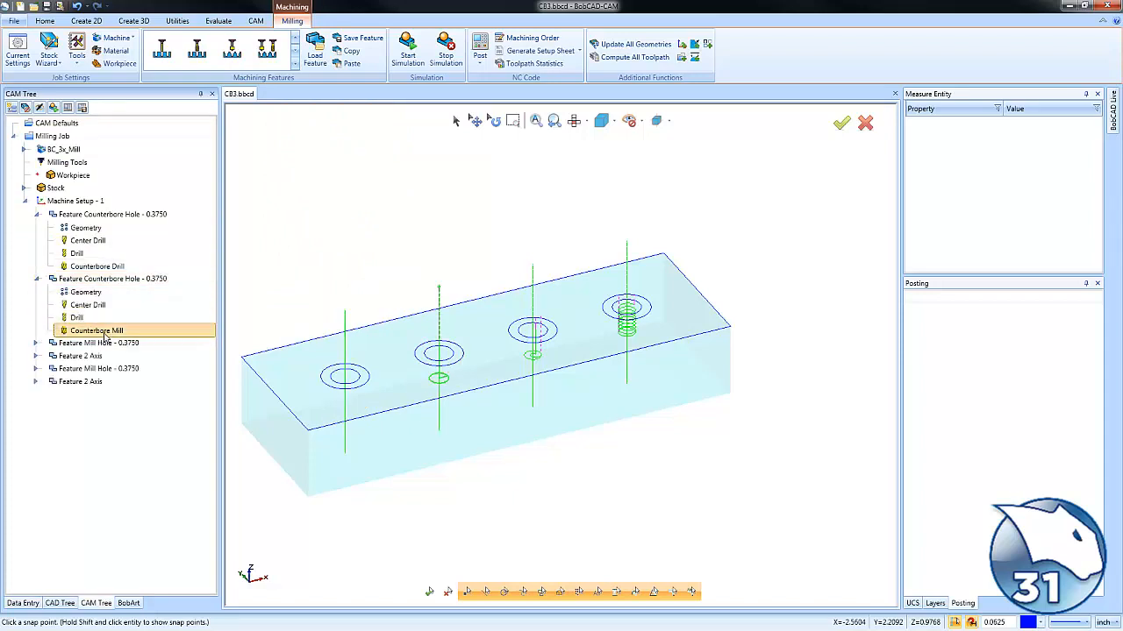
pyautogui.rightClick(105, 336)
pyautogui.click(136, 374)
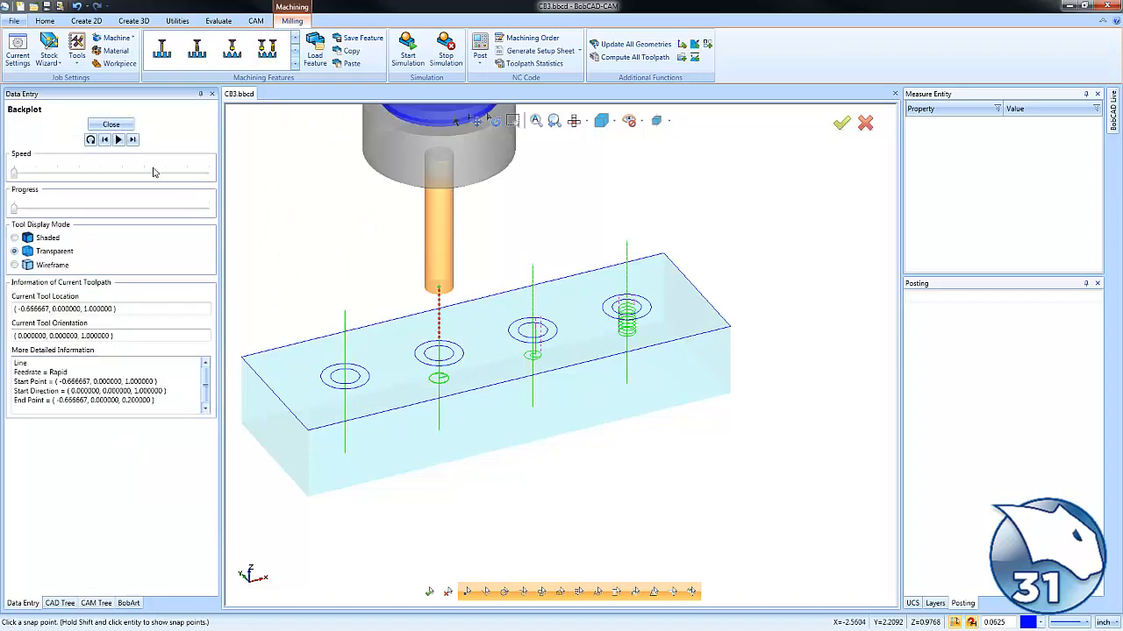
pyautogui.click(132, 140)
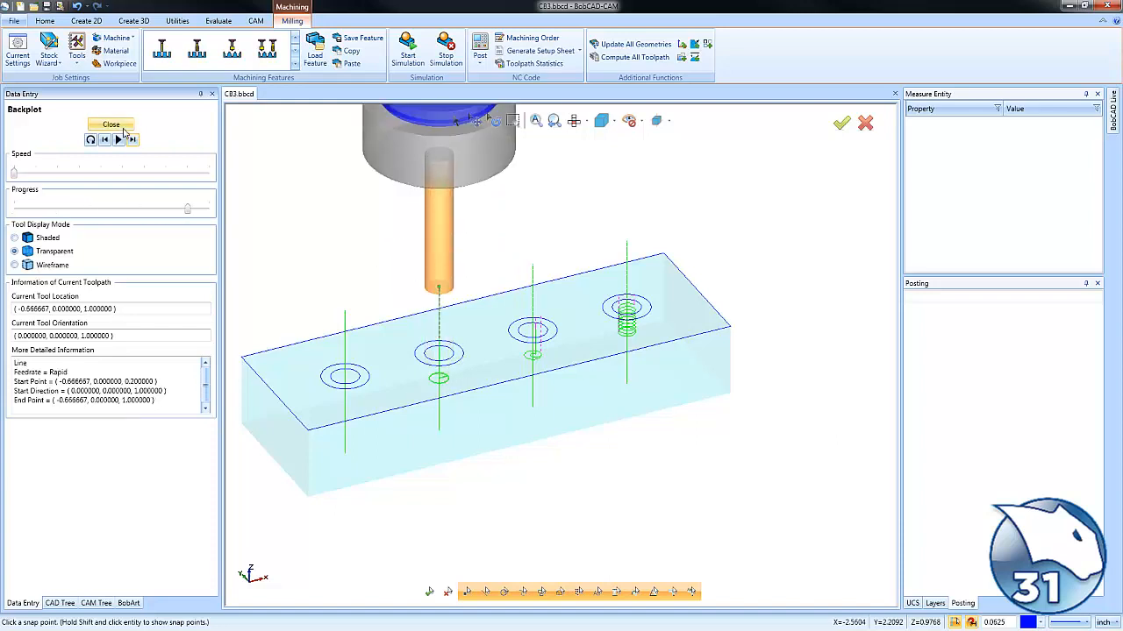
pyautogui.click(111, 123)
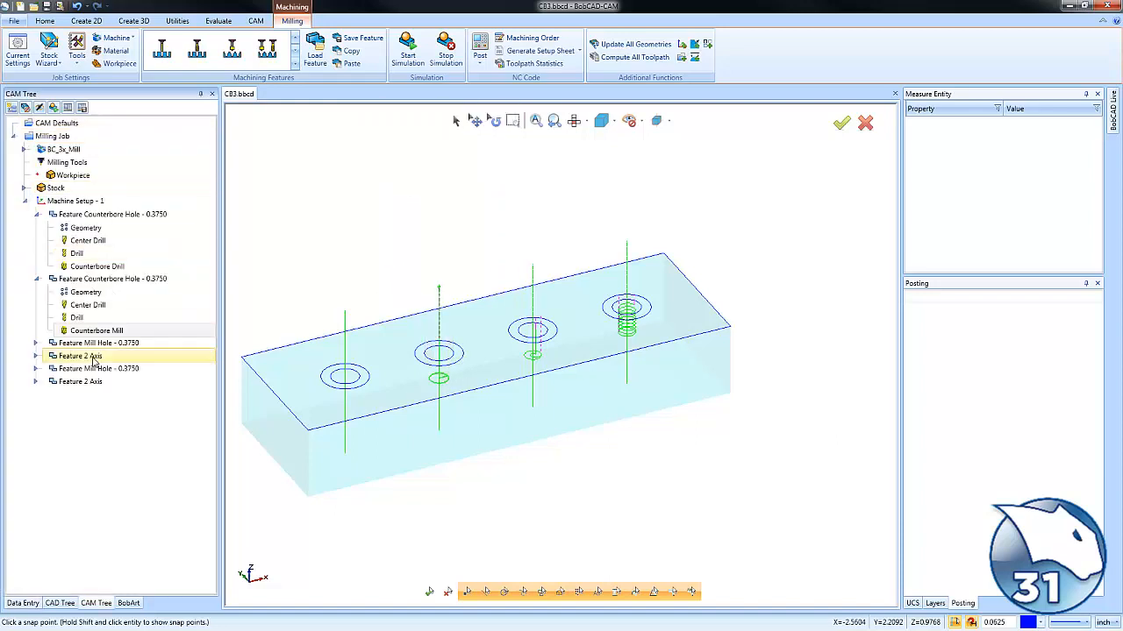
# - Expand the third hole's Mill Hole and 2 Axis features in the CAM tree and highlight the Pocket toolpath
pyautogui.click(37, 345)
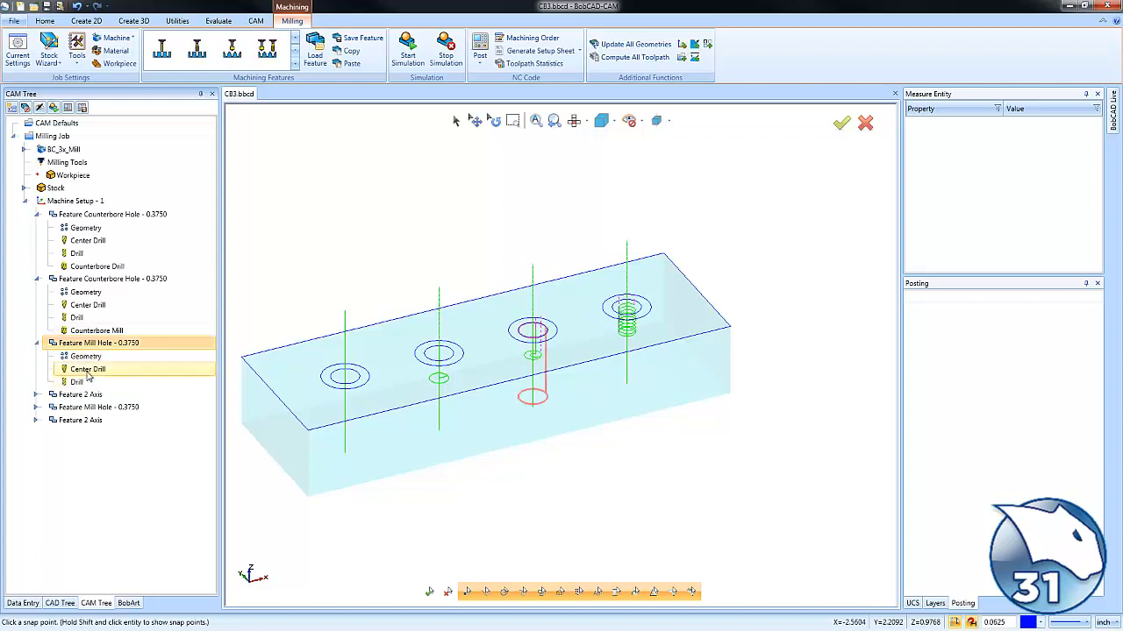
pyautogui.click(36, 395)
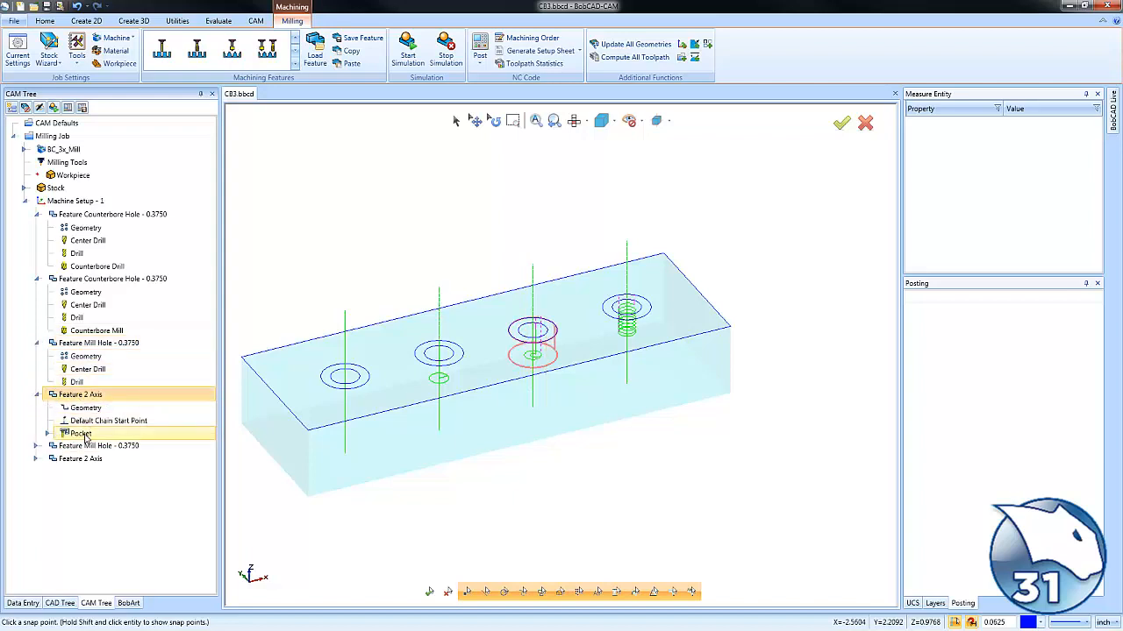
pyautogui.click(81, 434)
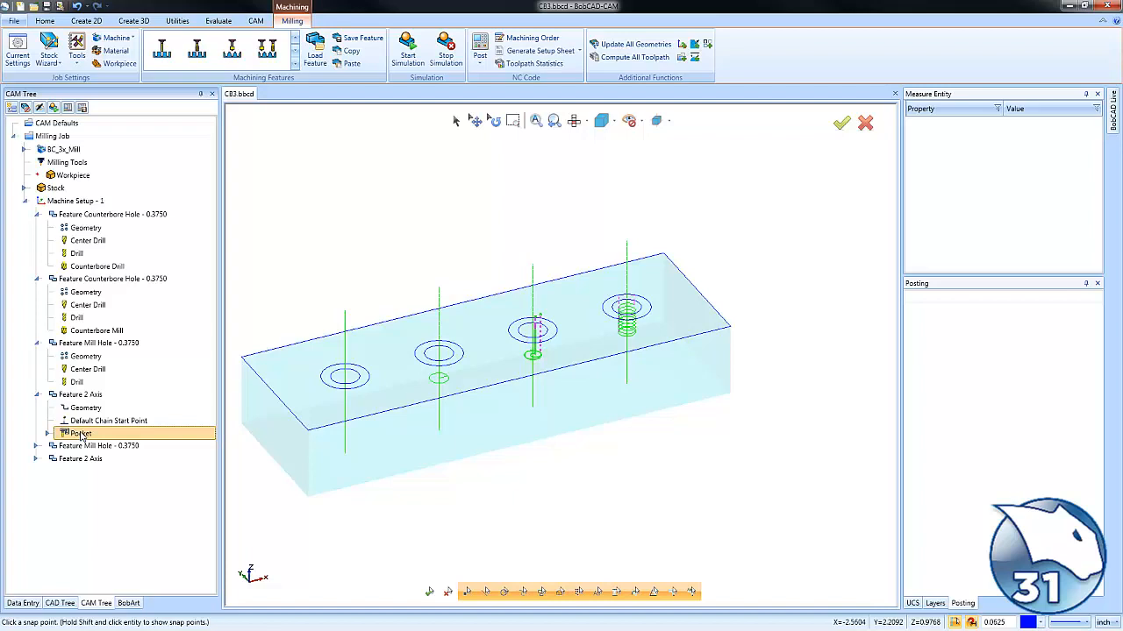
# - Expand the fourth hole's Mill Hole and 2 Axis features and highlight their drilling and Profile Rough toolpaths
pyautogui.click(36, 445)
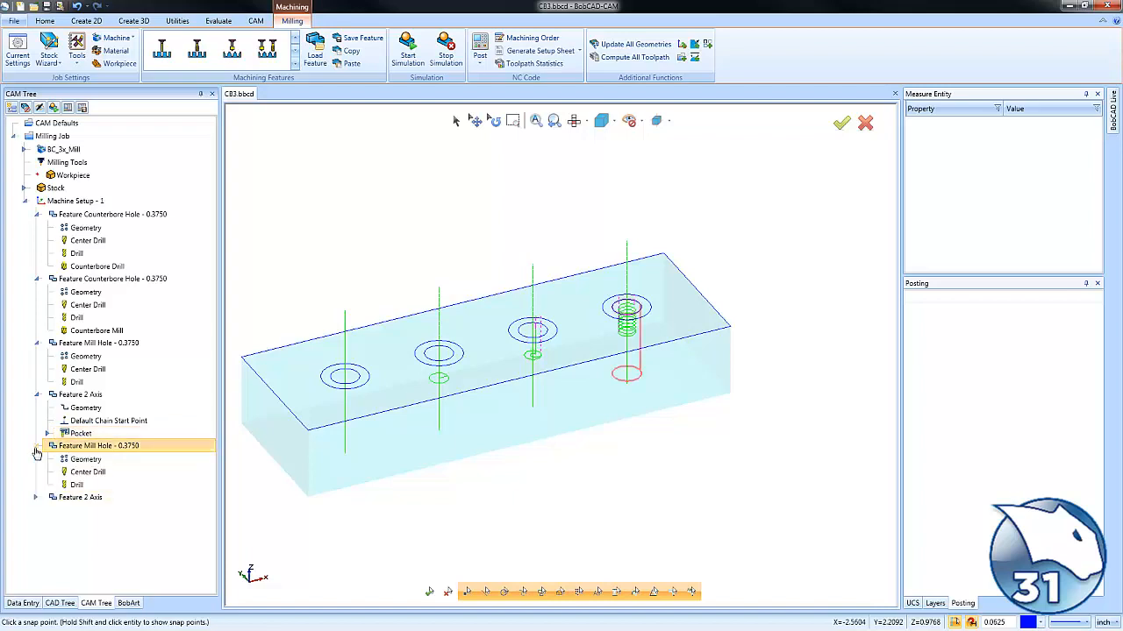
pyautogui.click(94, 487)
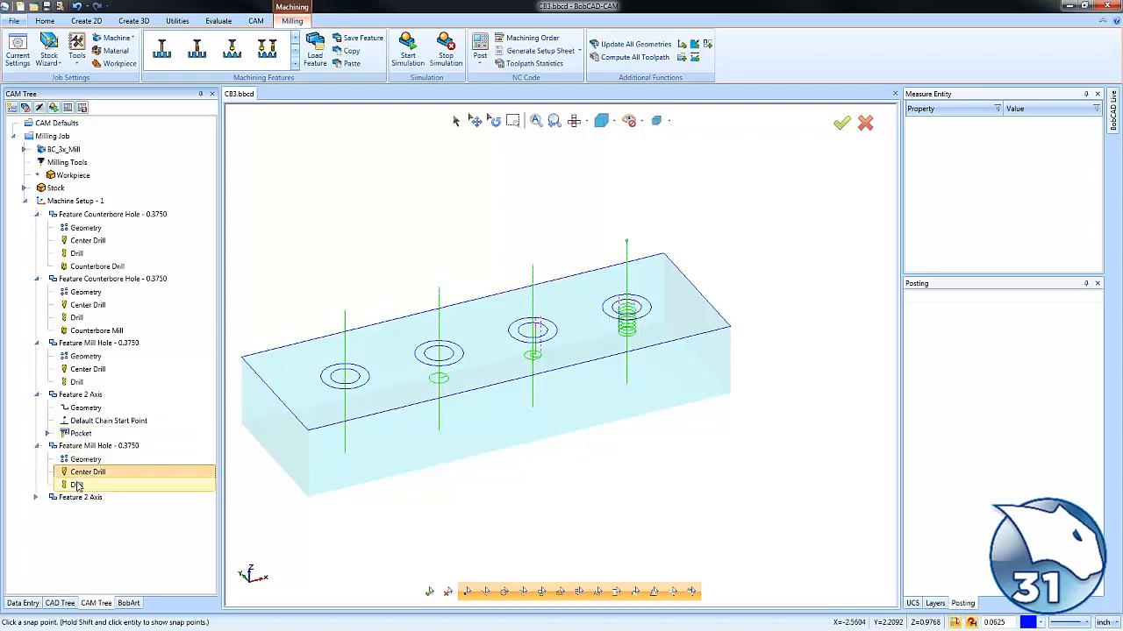
pyautogui.click(36, 498)
pyautogui.click(83, 538)
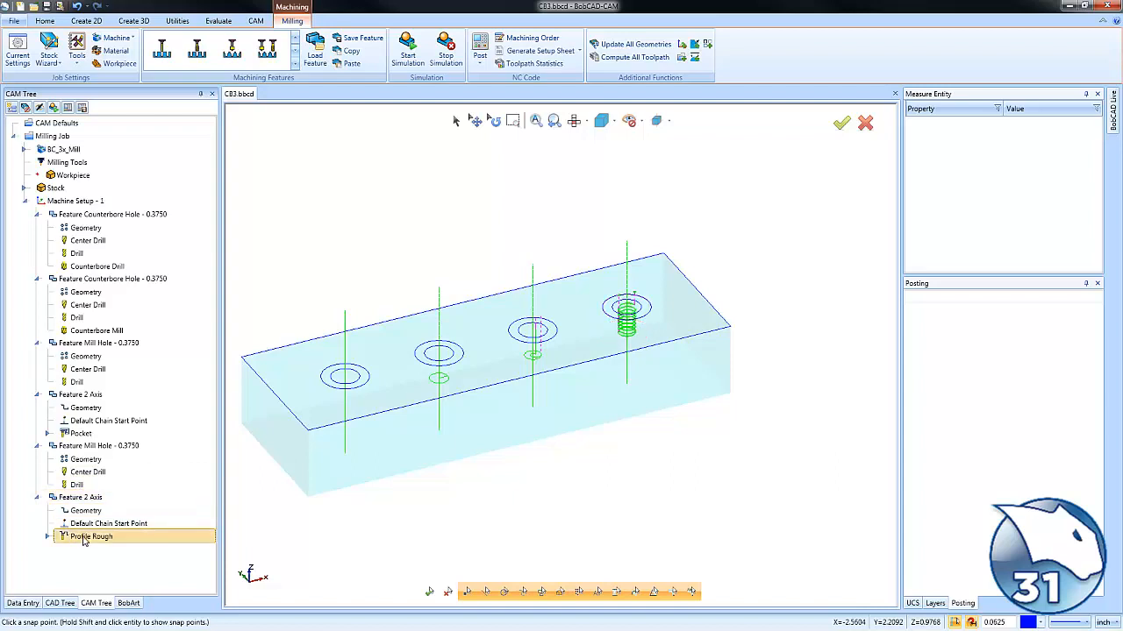